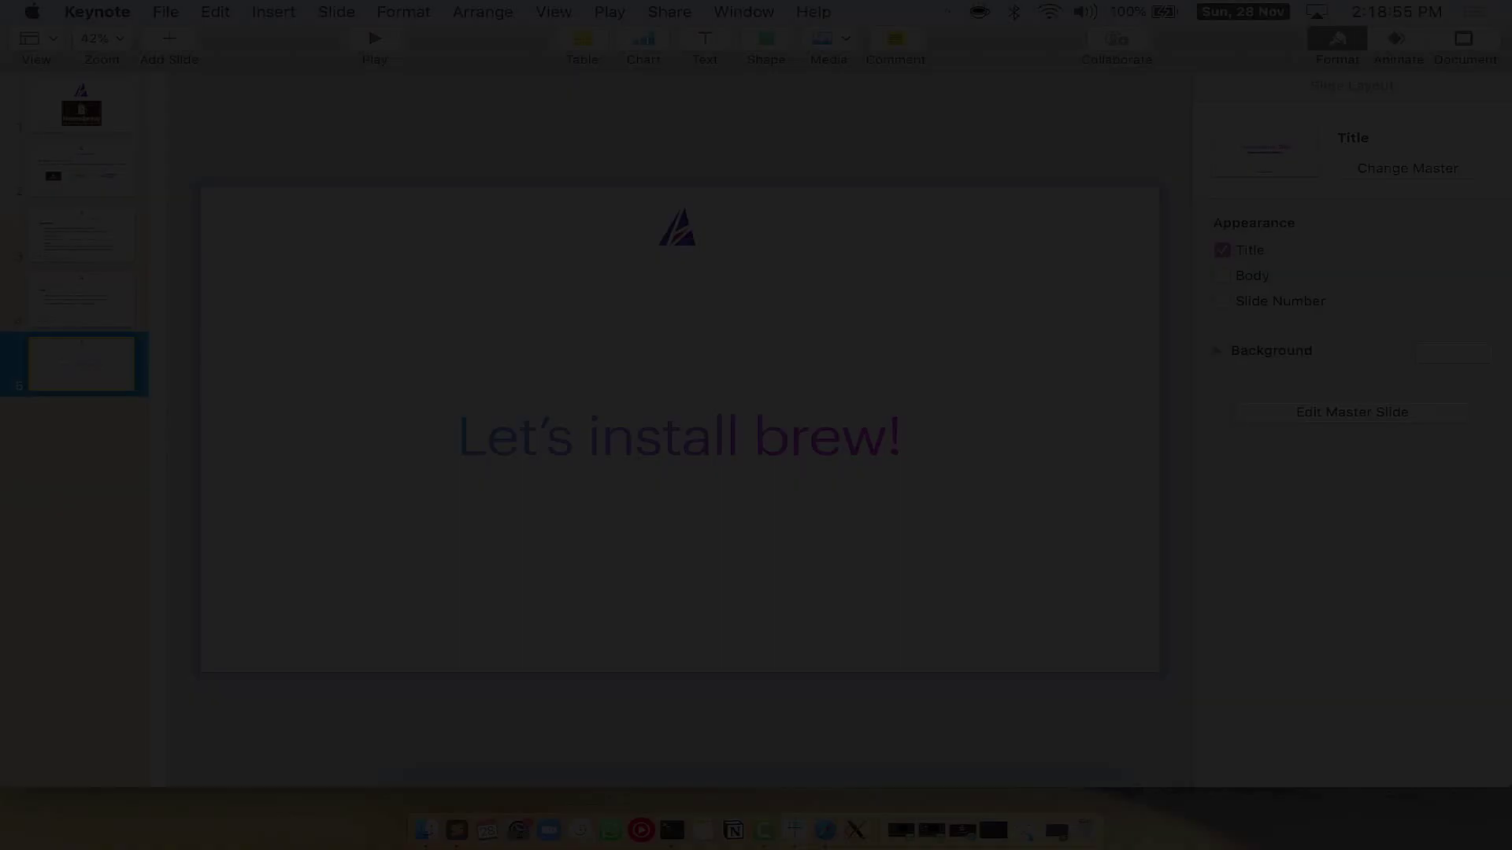
Step: Minimise the Keynote Homebrew slideshow window to reveal the desktop
left_click(40, 36)
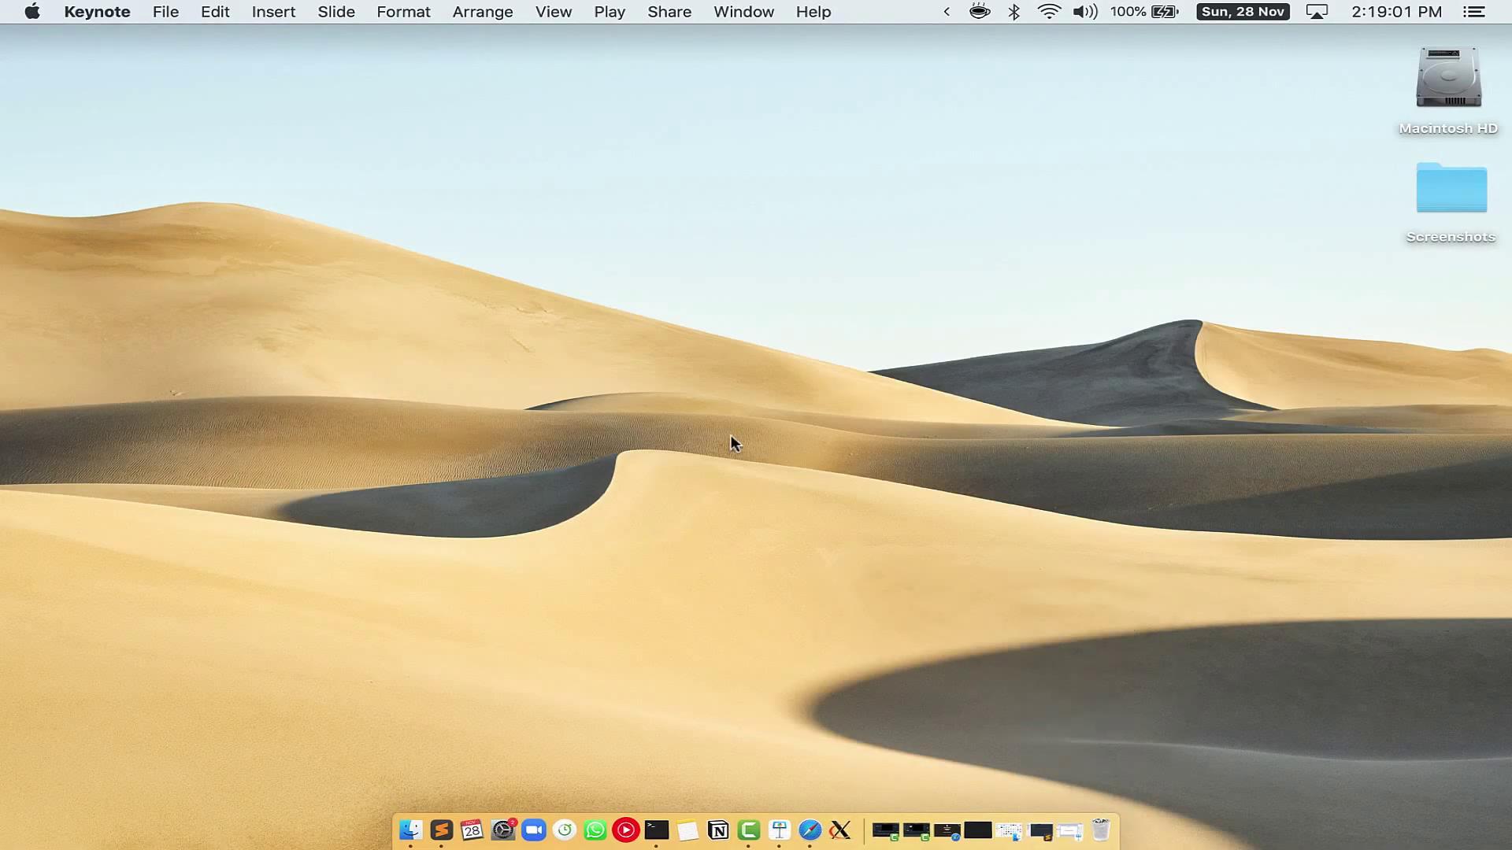
Step: Launch Terminal from Spotlight and zoom its window to full screen
key("super+space")
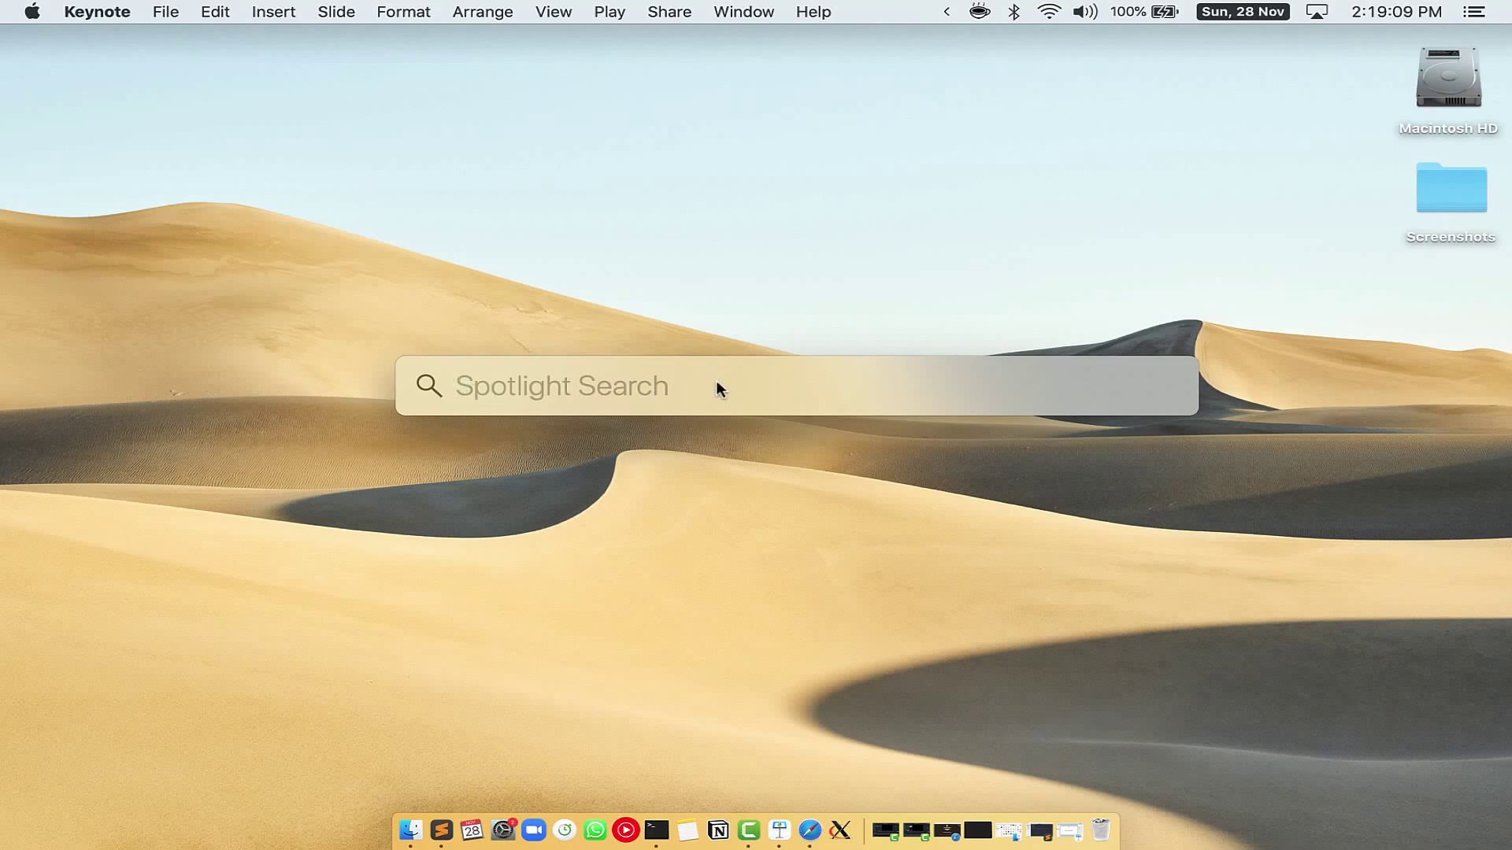
type("Terminal")
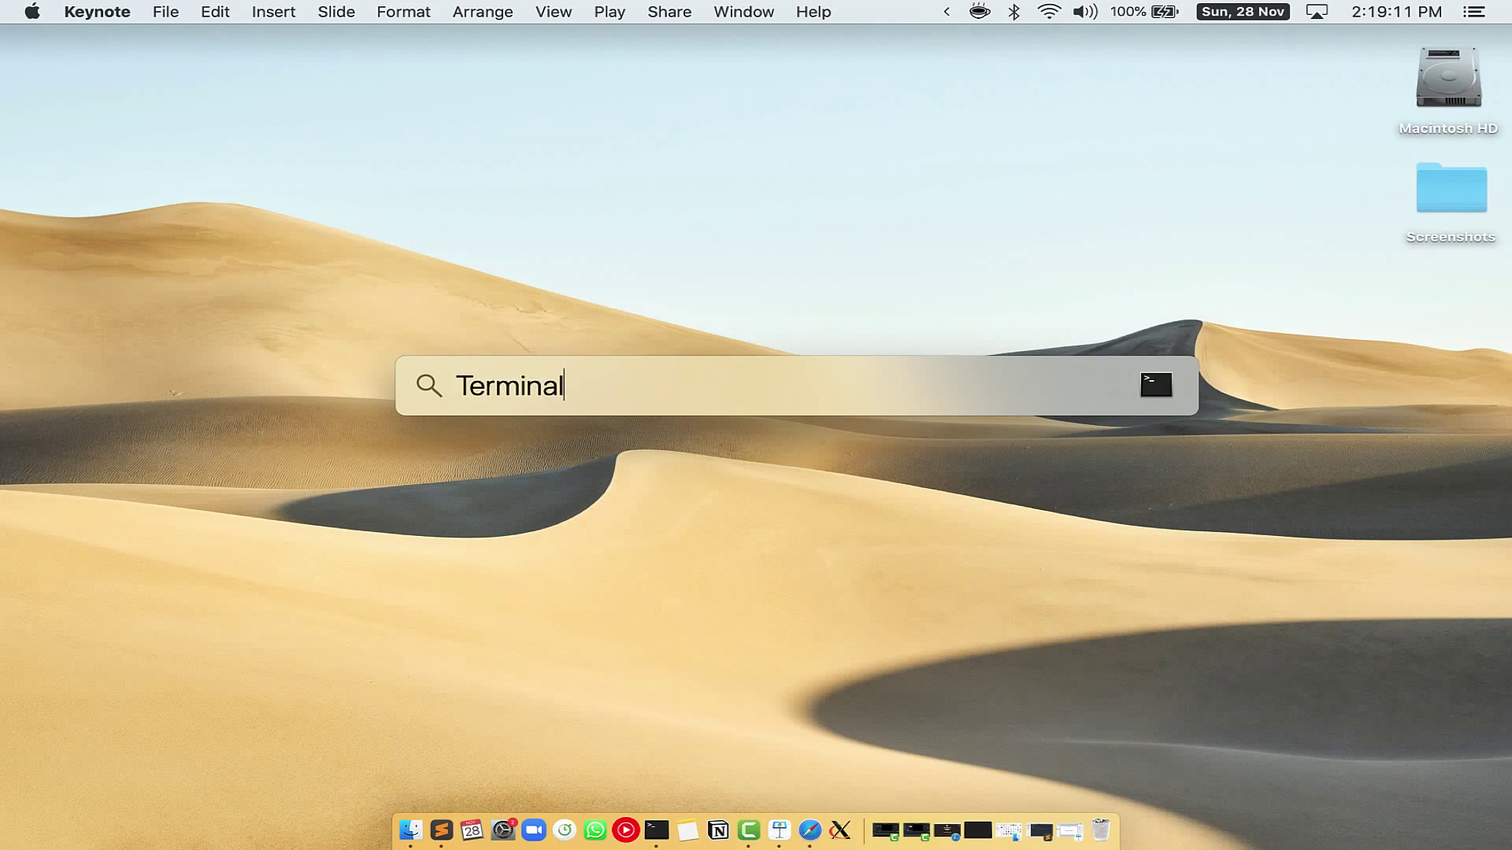
type(".app")
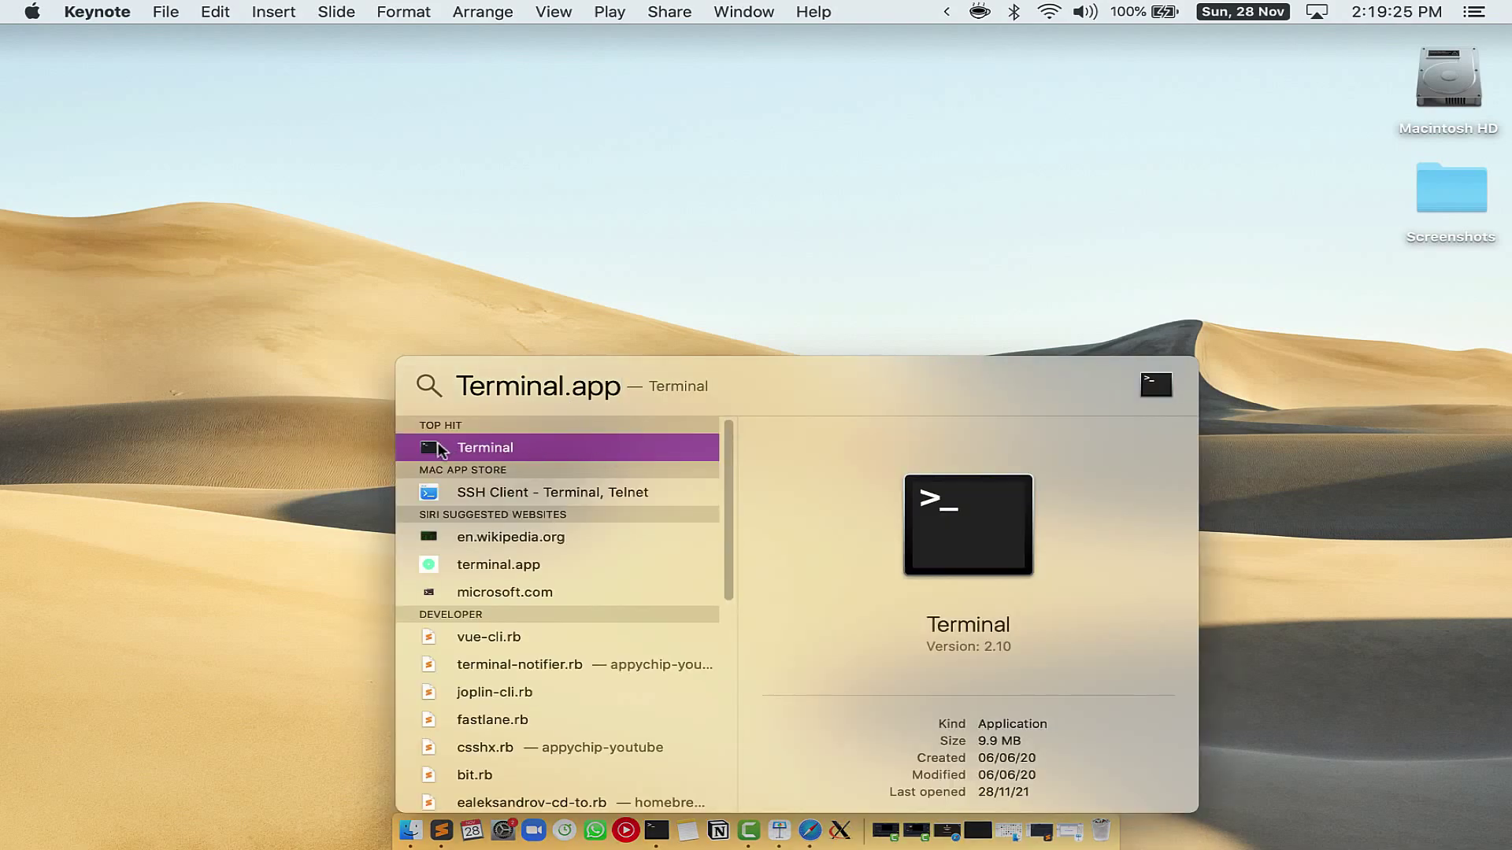
left_click(459, 447)
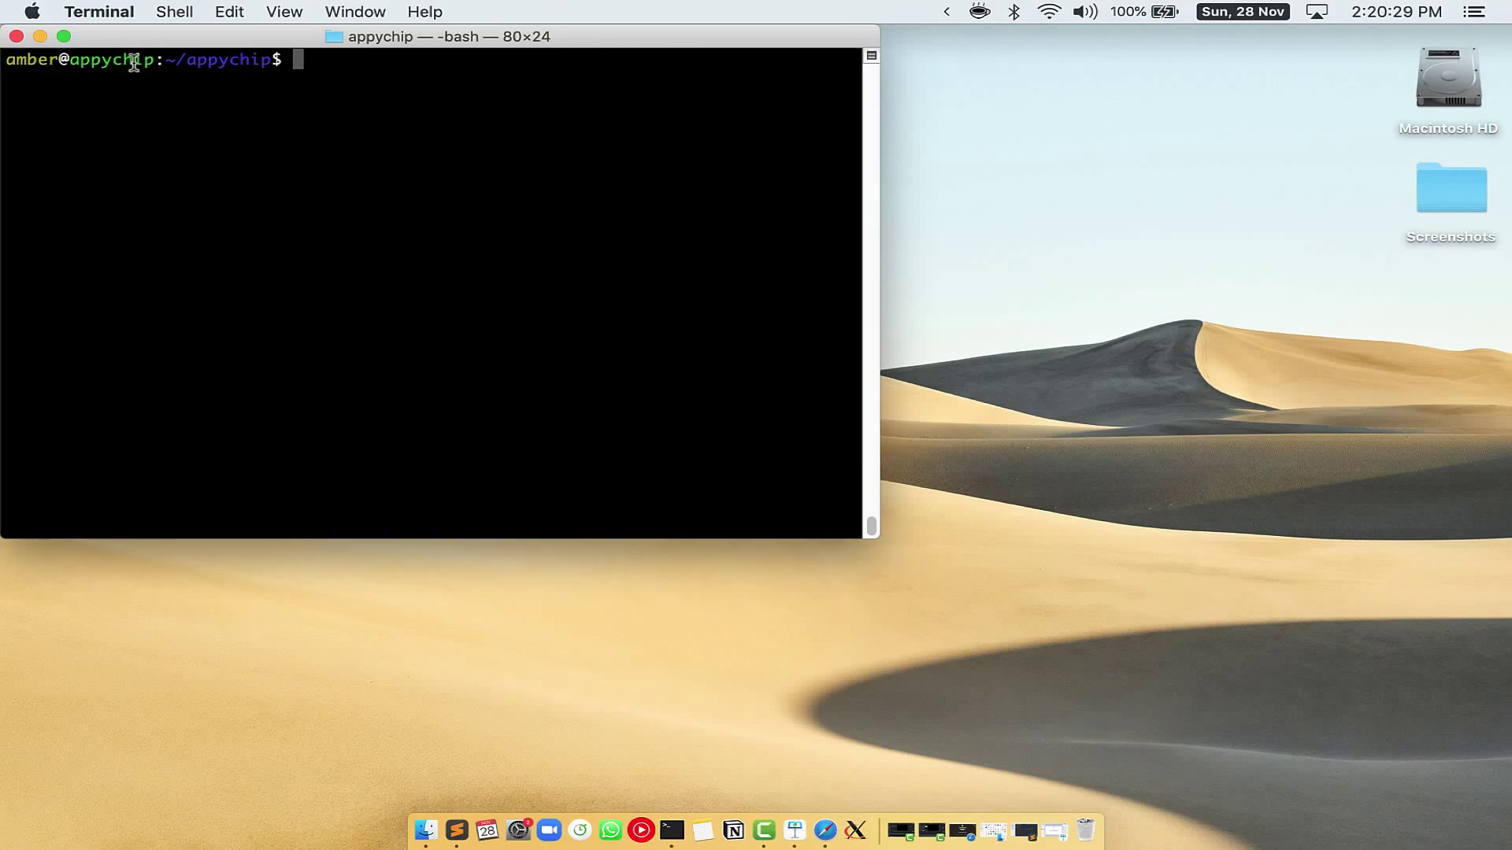
left_click(63, 34)
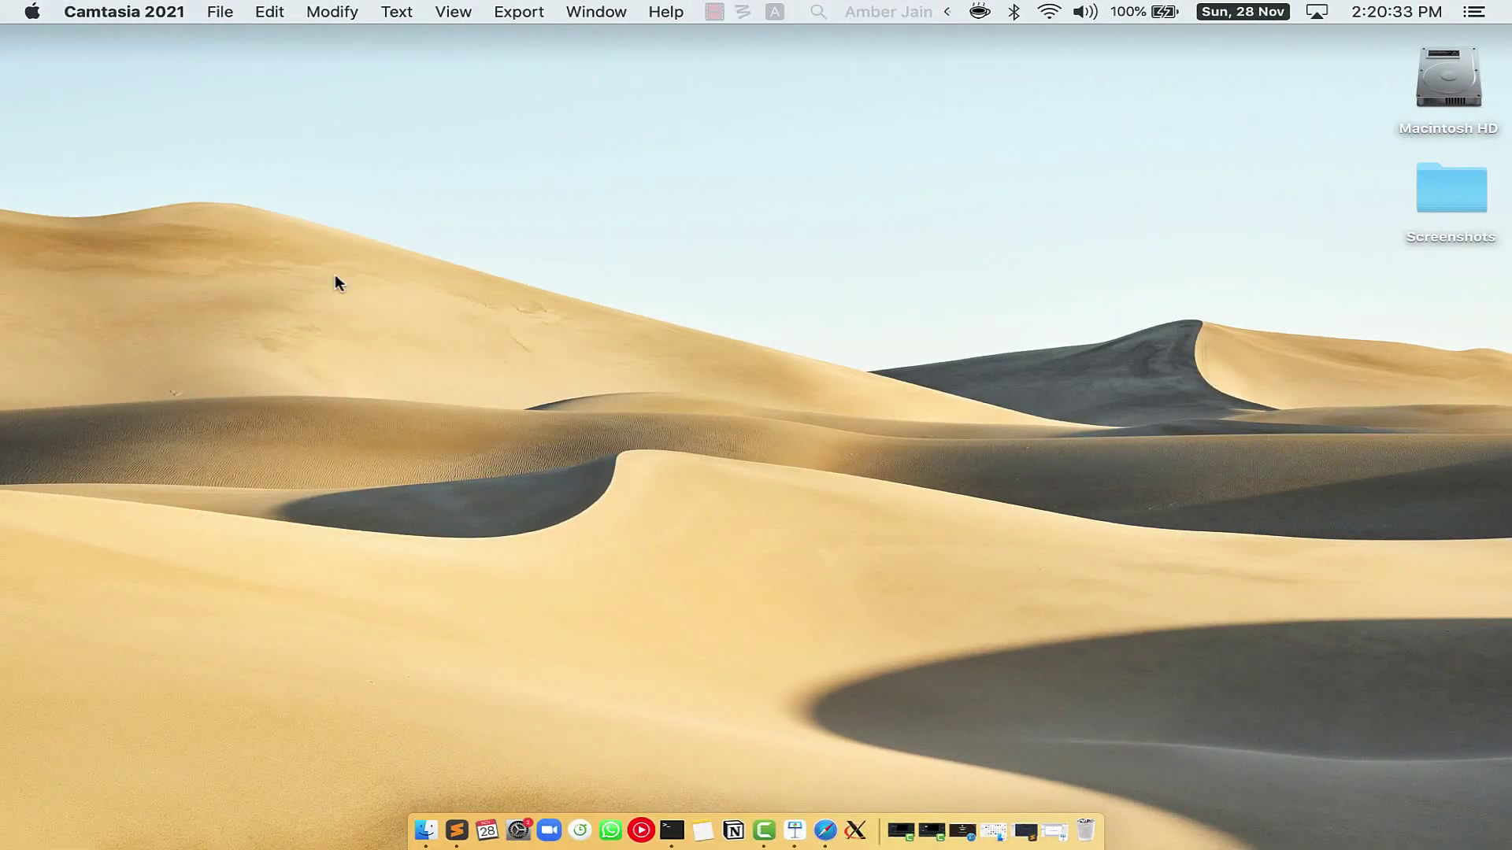
Step: Bring Safari back and reload the brew.sh page
left_click(831, 823)
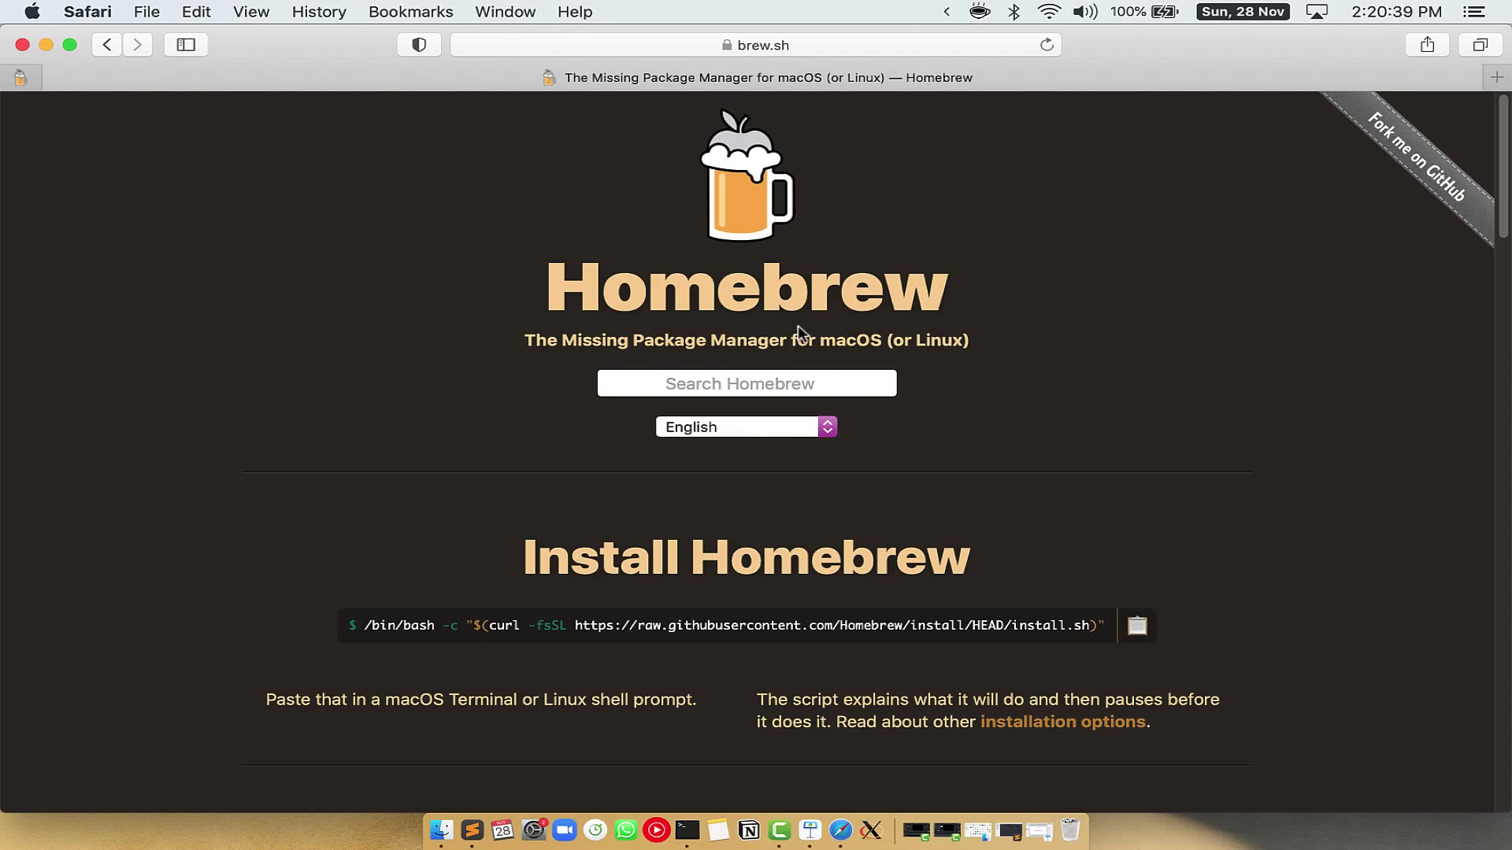
left_click(742, 47)
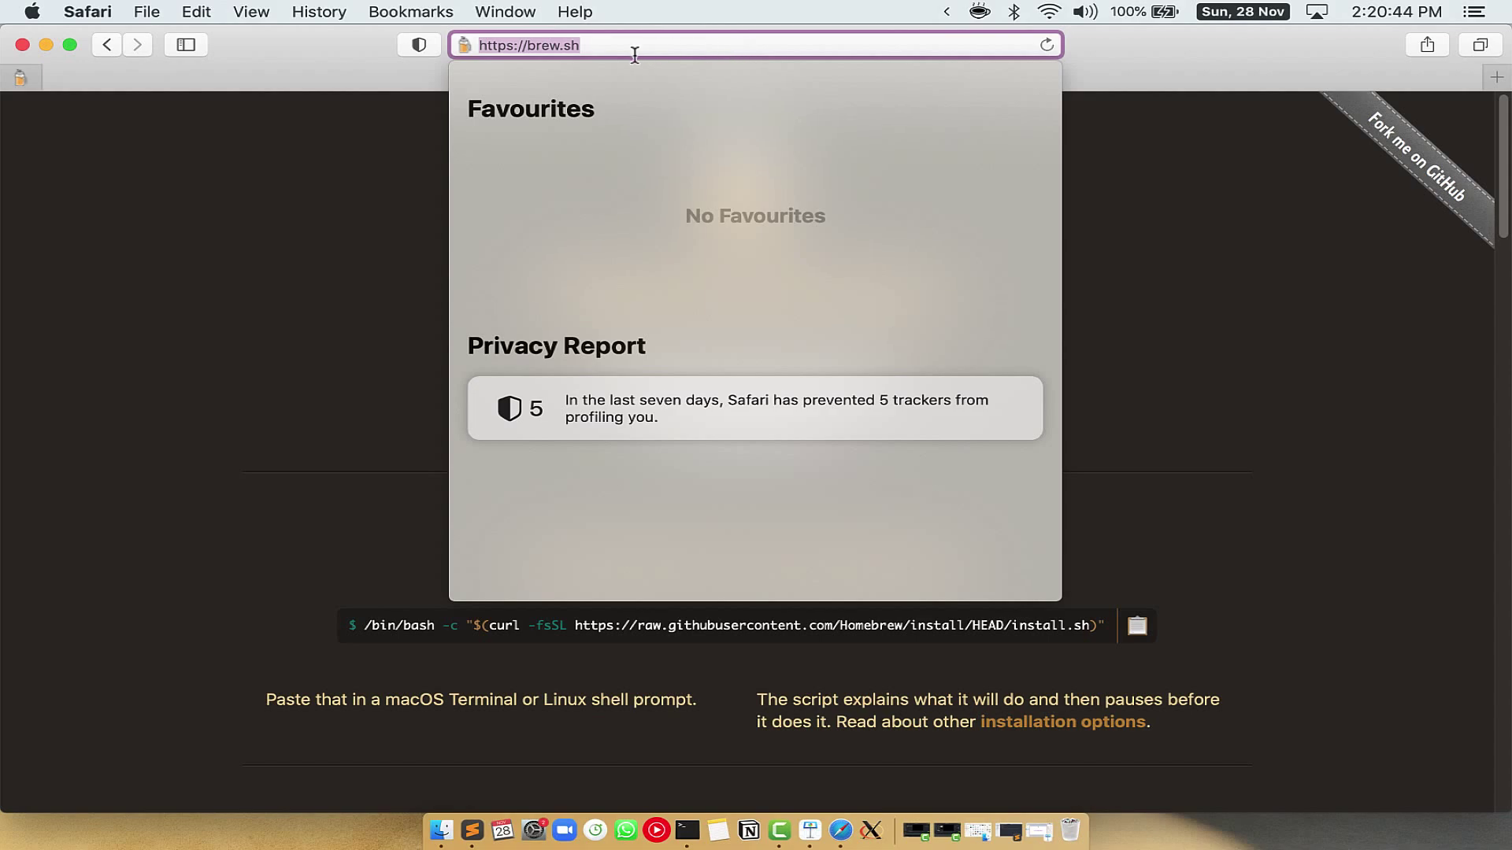
left_click(528, 48)
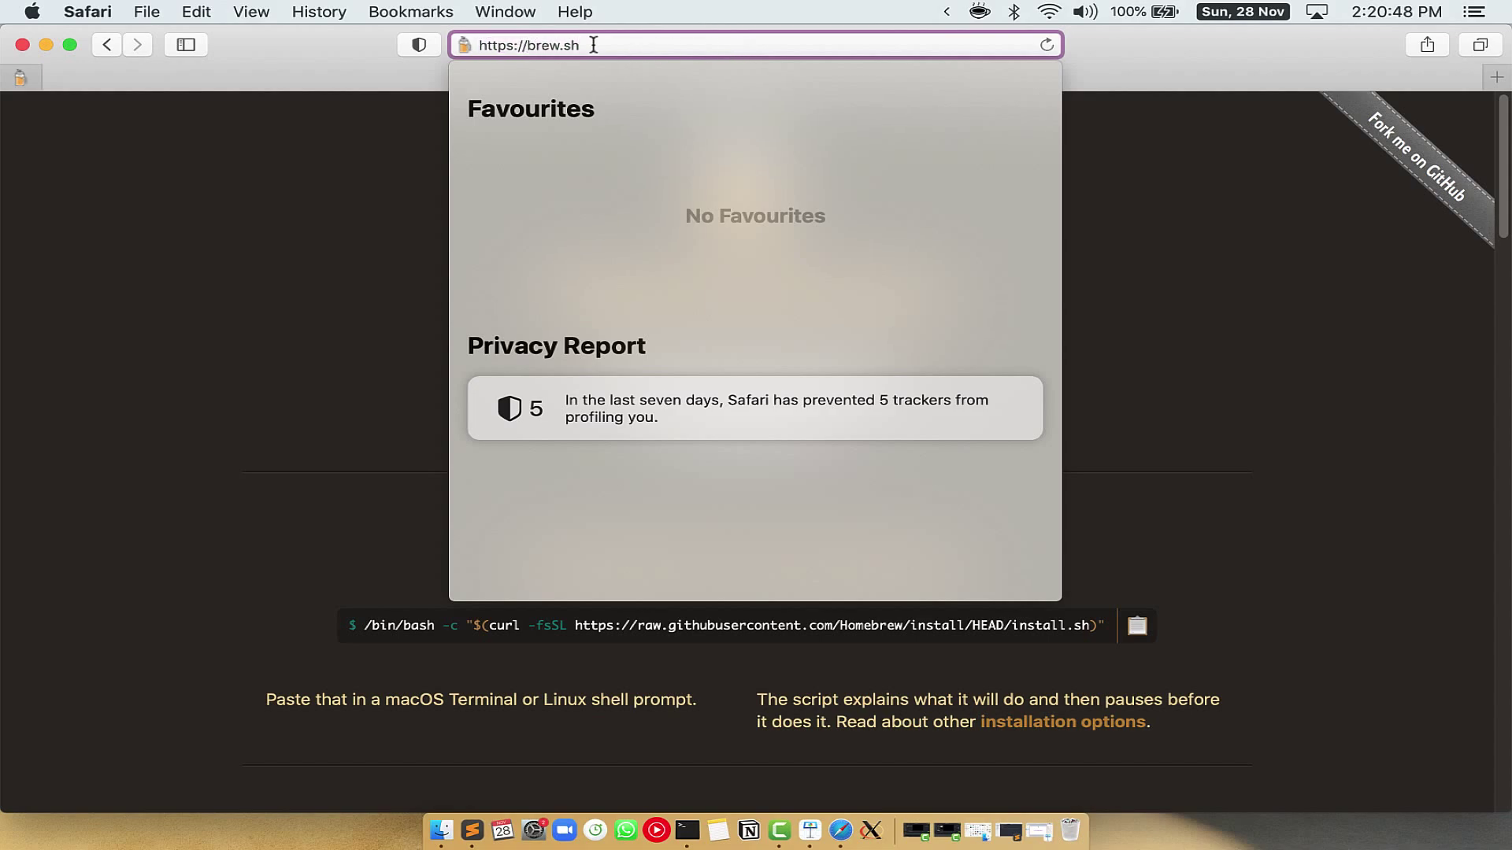
key("Return")
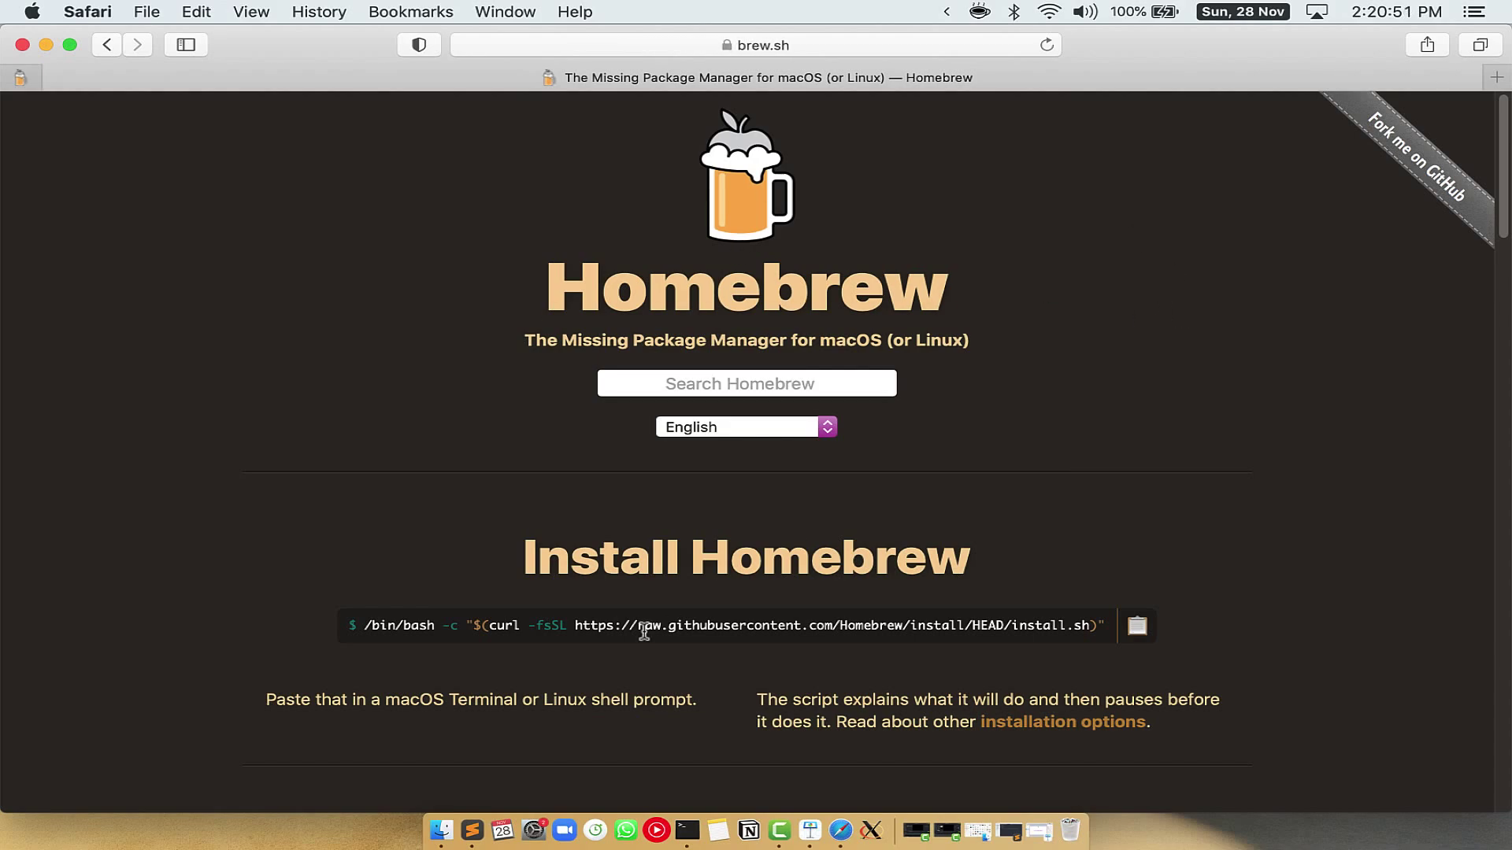
Step: Copy the Homebrew install command from brew.sh to the clipboard
left_click_drag(523, 559, 972, 550)
left_click(485, 637)
left_click(1152, 638)
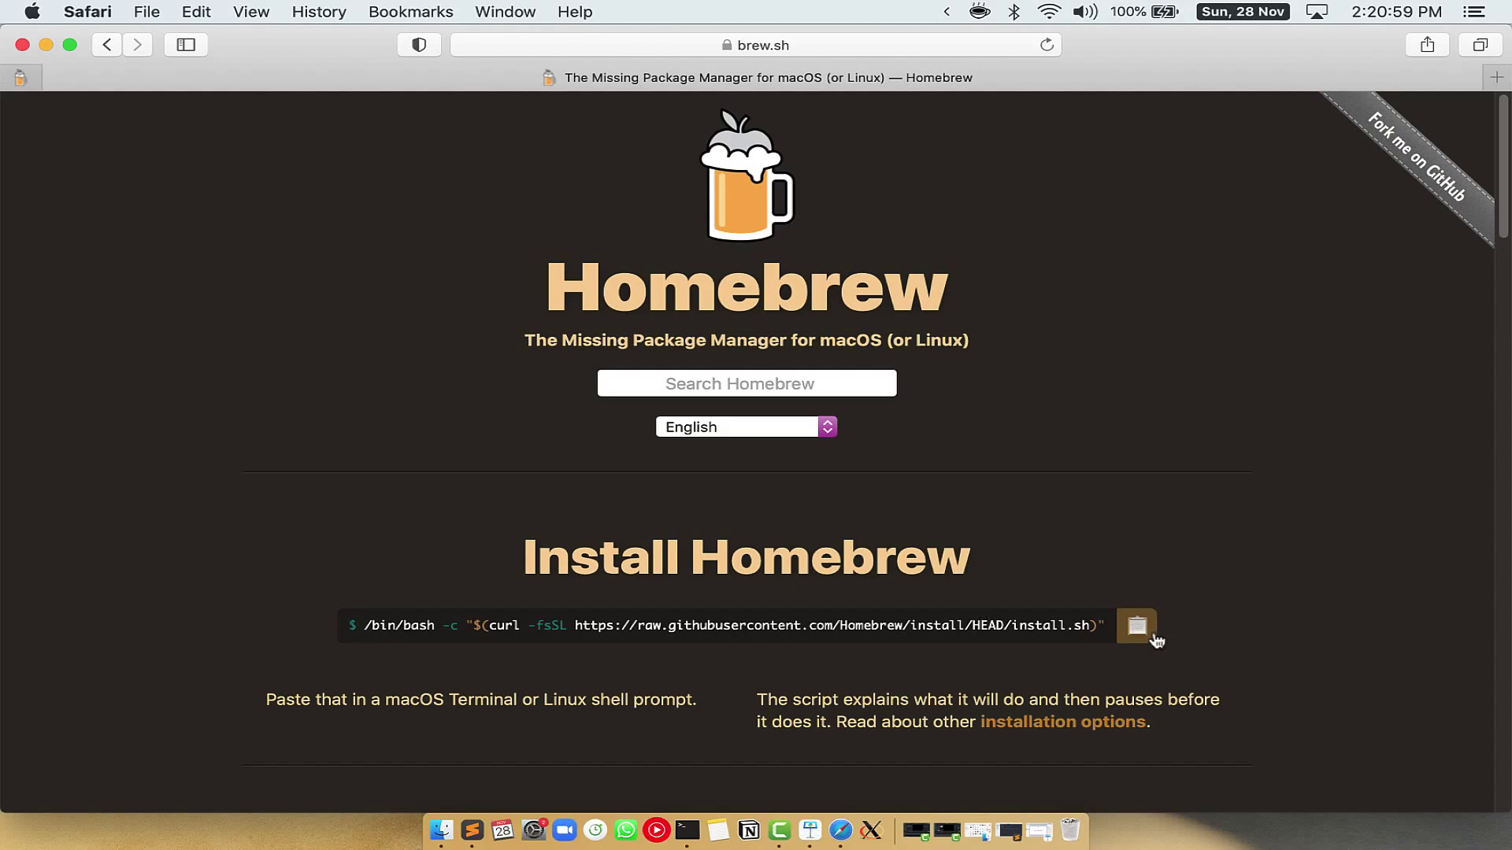
left_click(1155, 641)
Step: Paste and run the Homebrew install script, entering the password and confirming continuation
key("ctrl+Right")
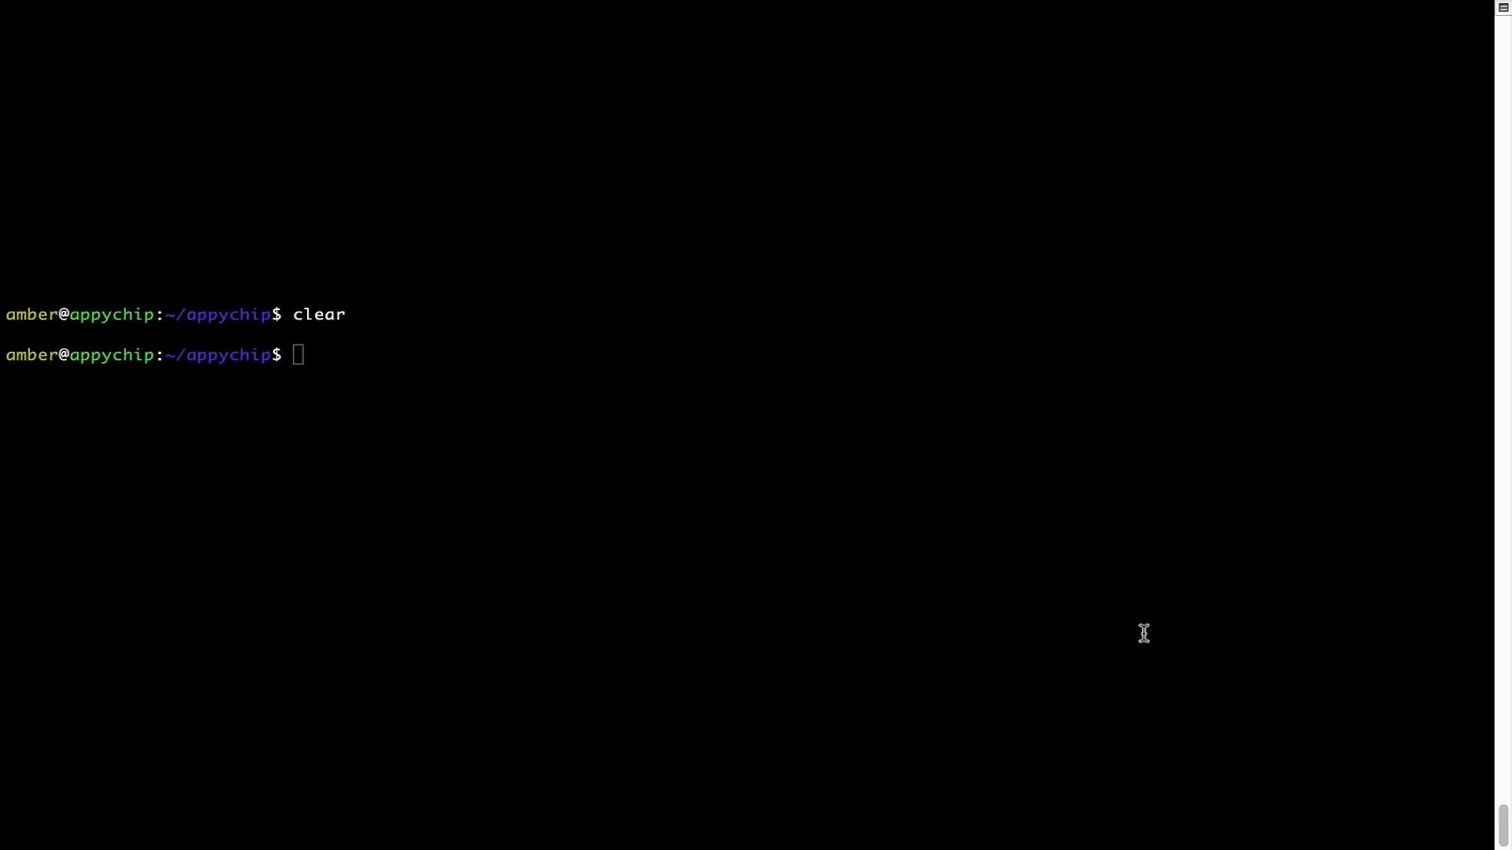
right_click(469, 331)
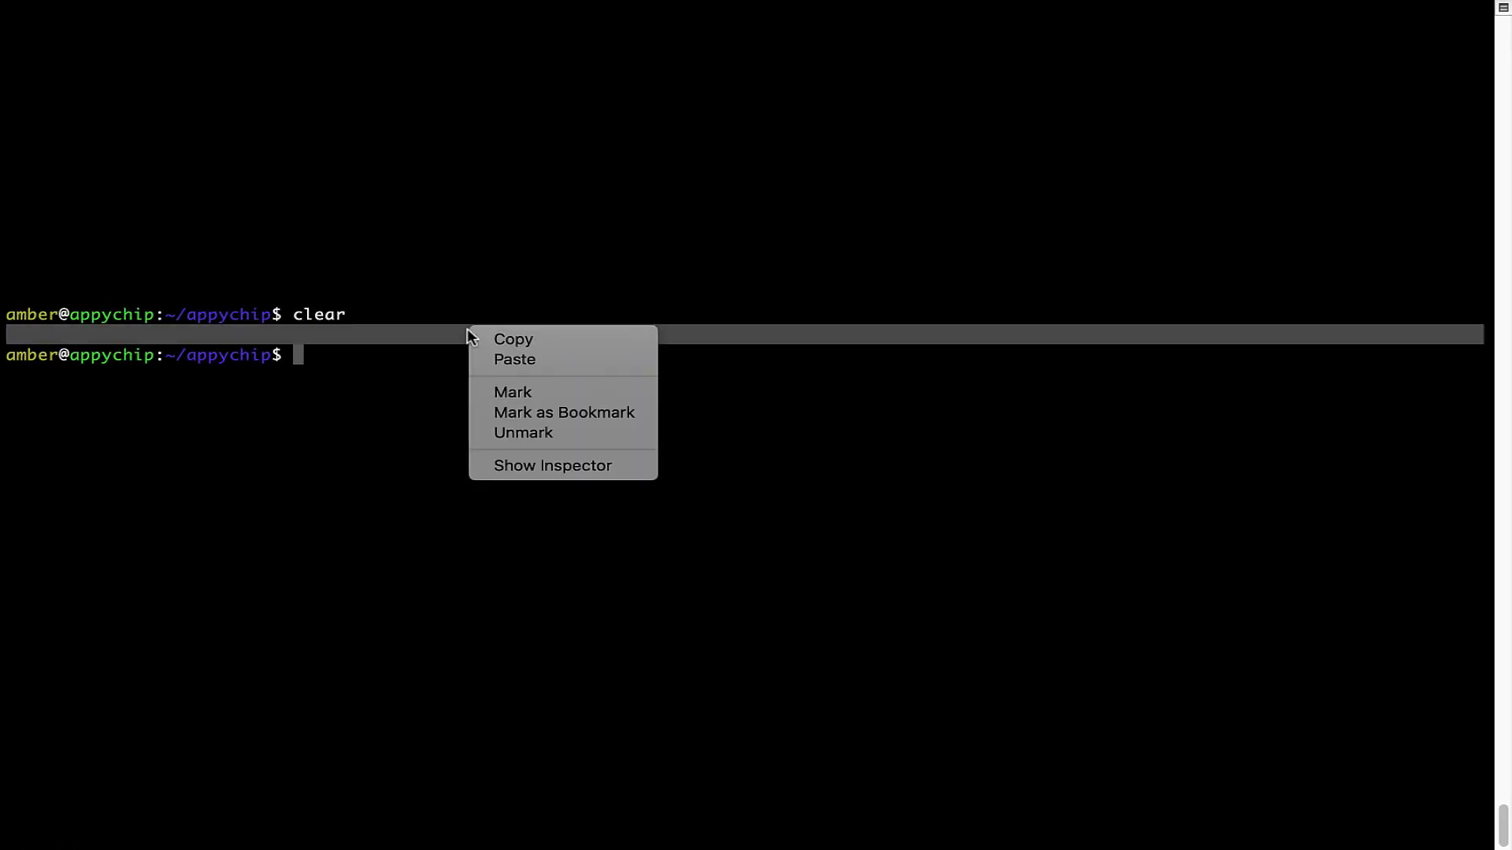
left_click(488, 365)
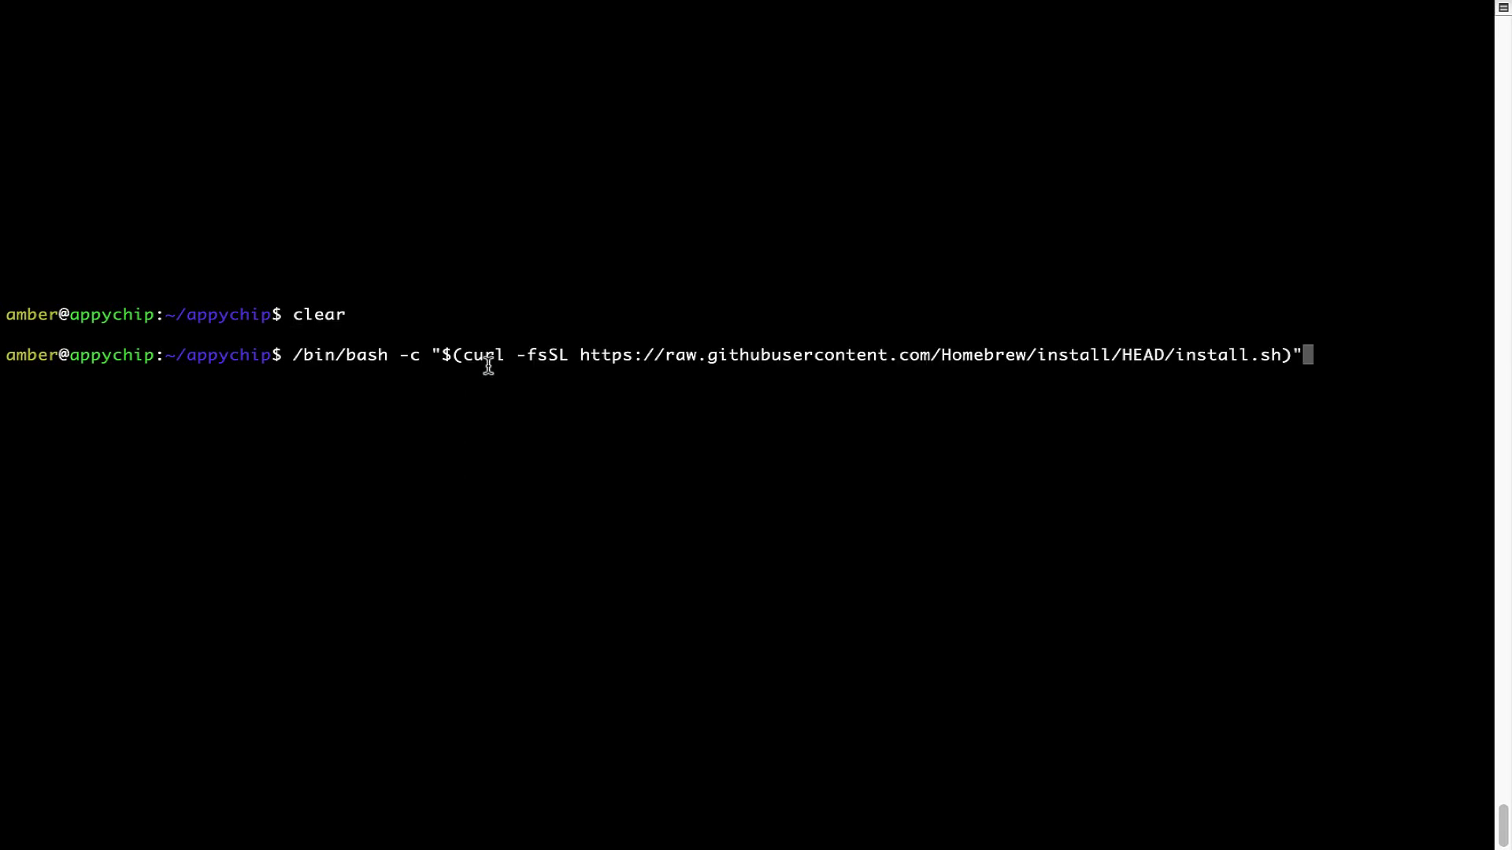
key("Return")
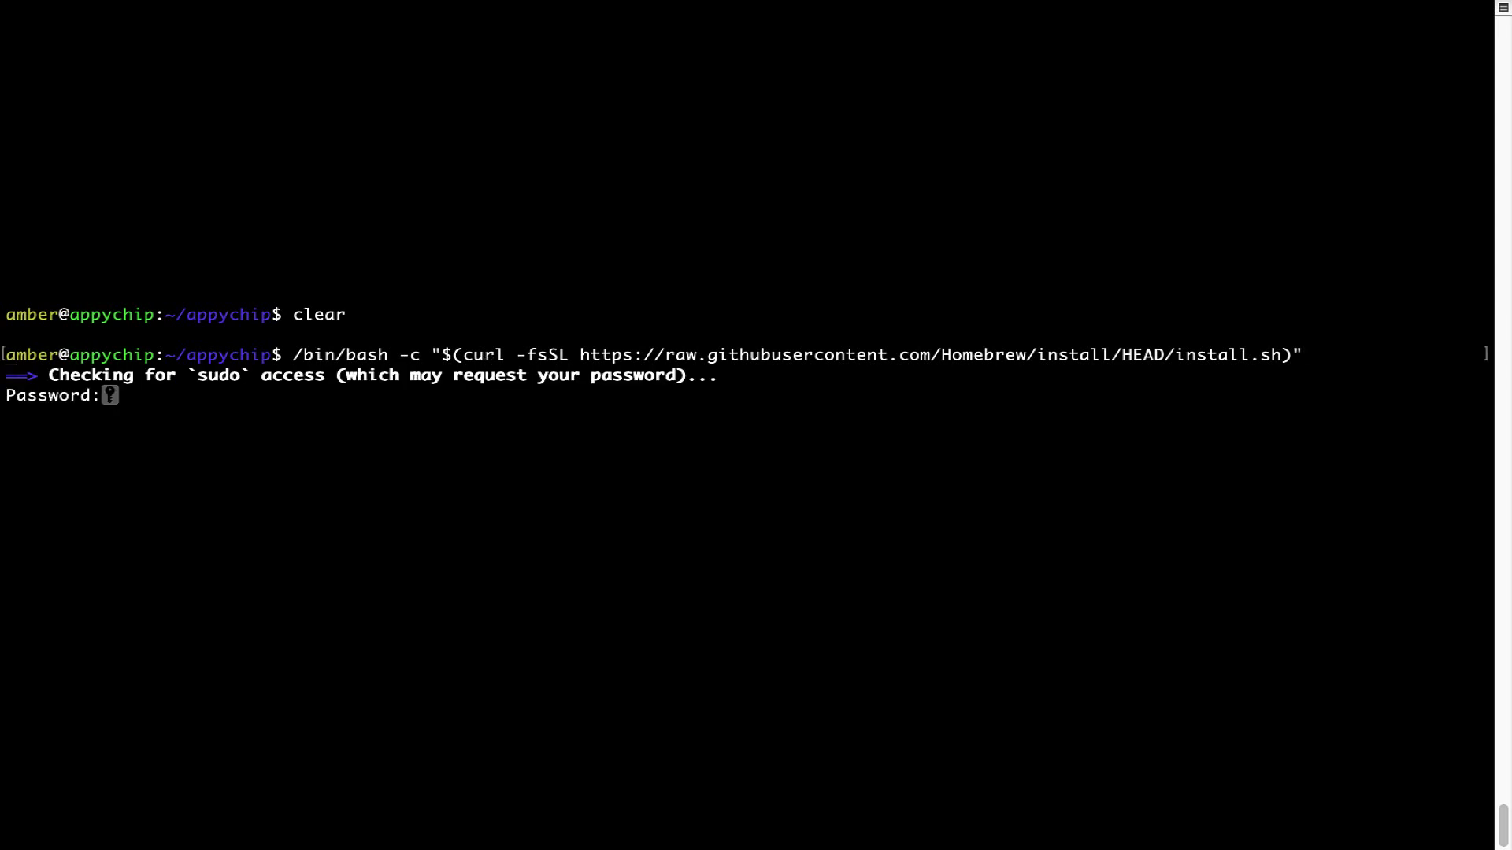
key("Return")
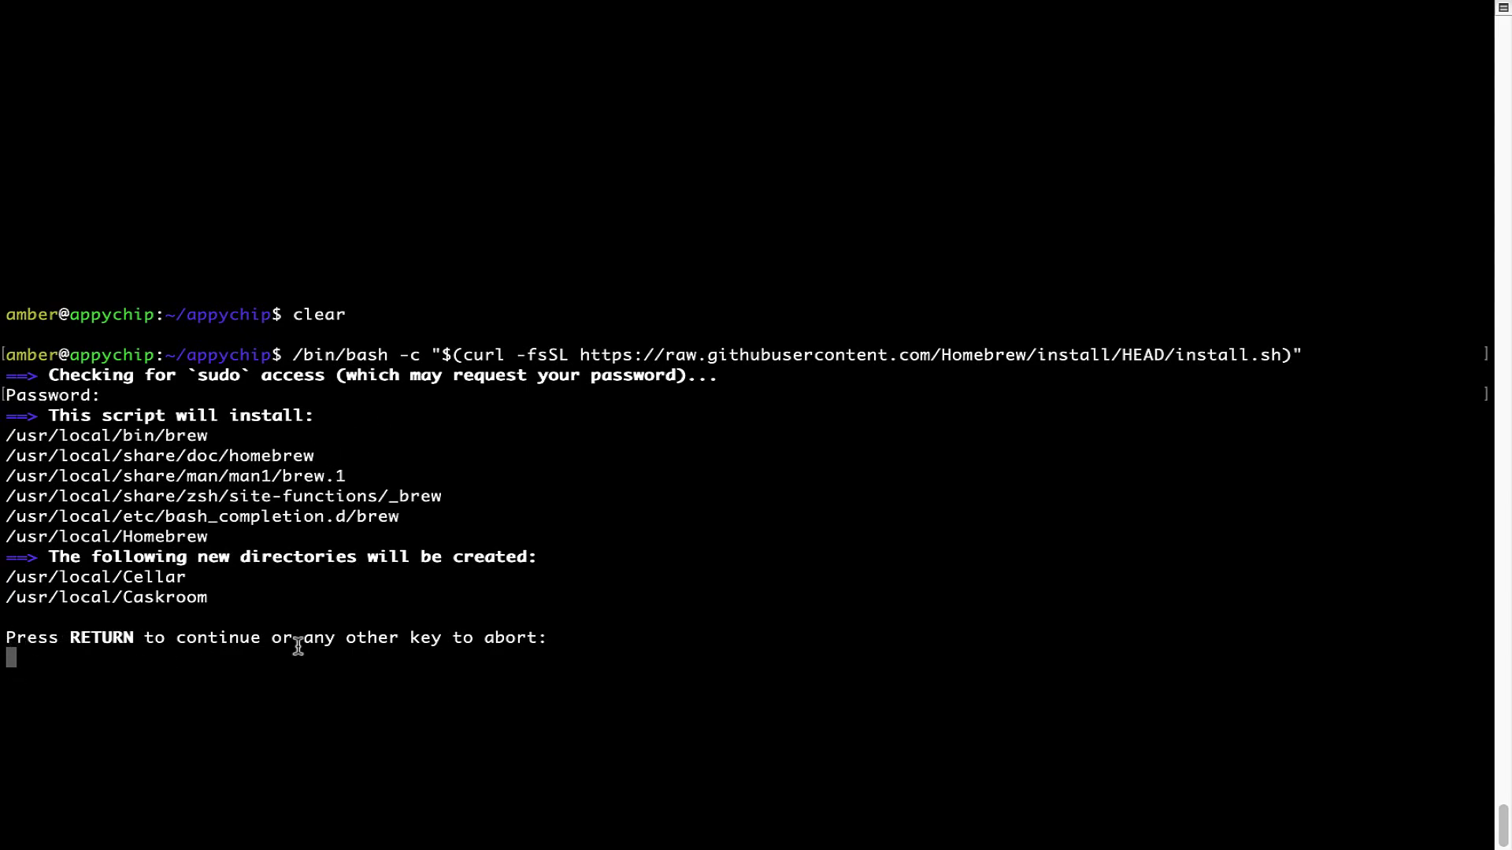
key("Return")
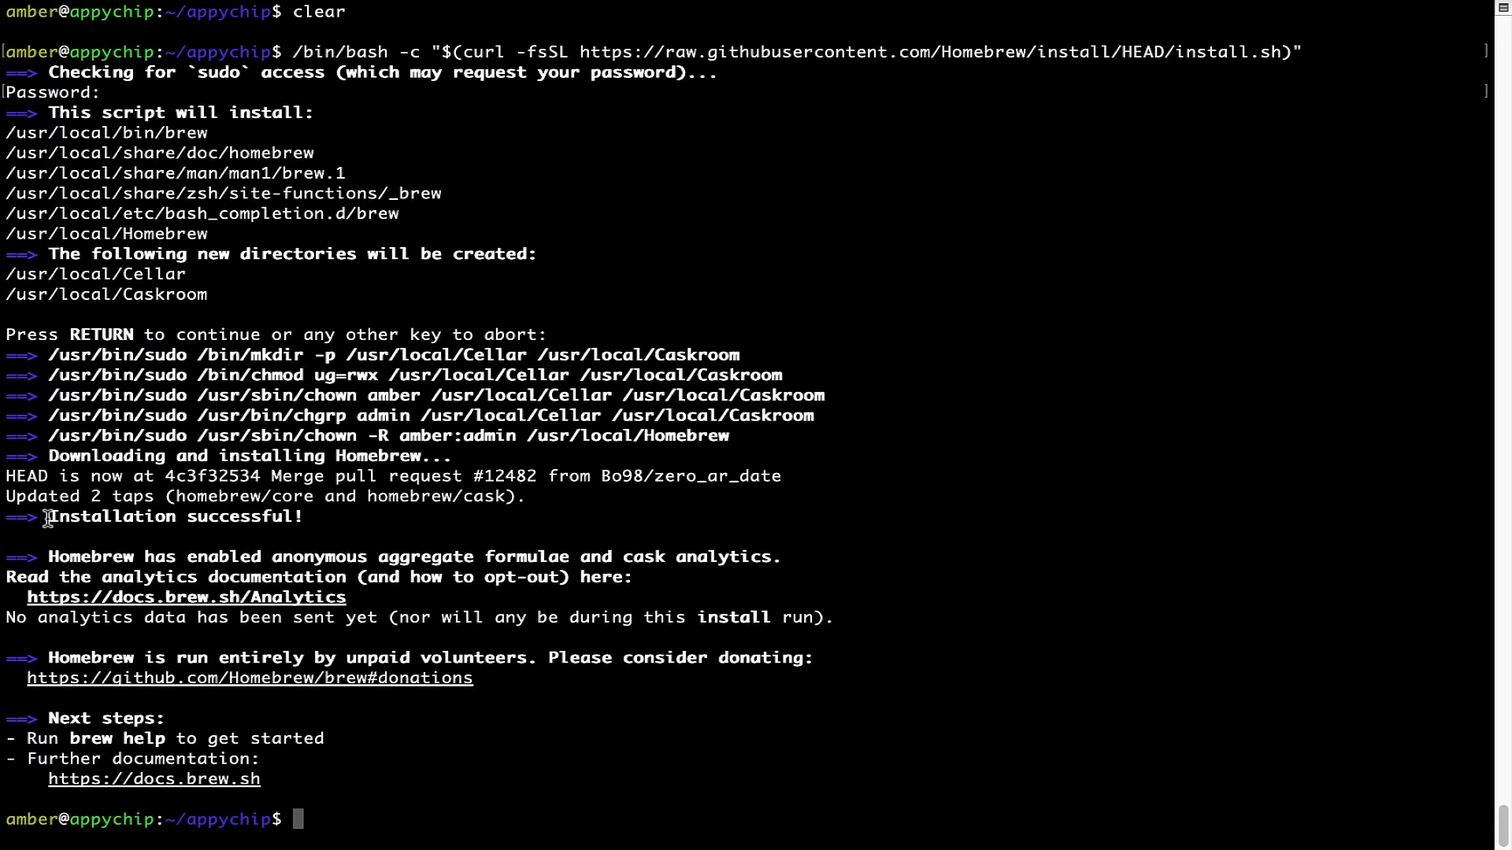
left_click_drag(47, 515, 312, 516)
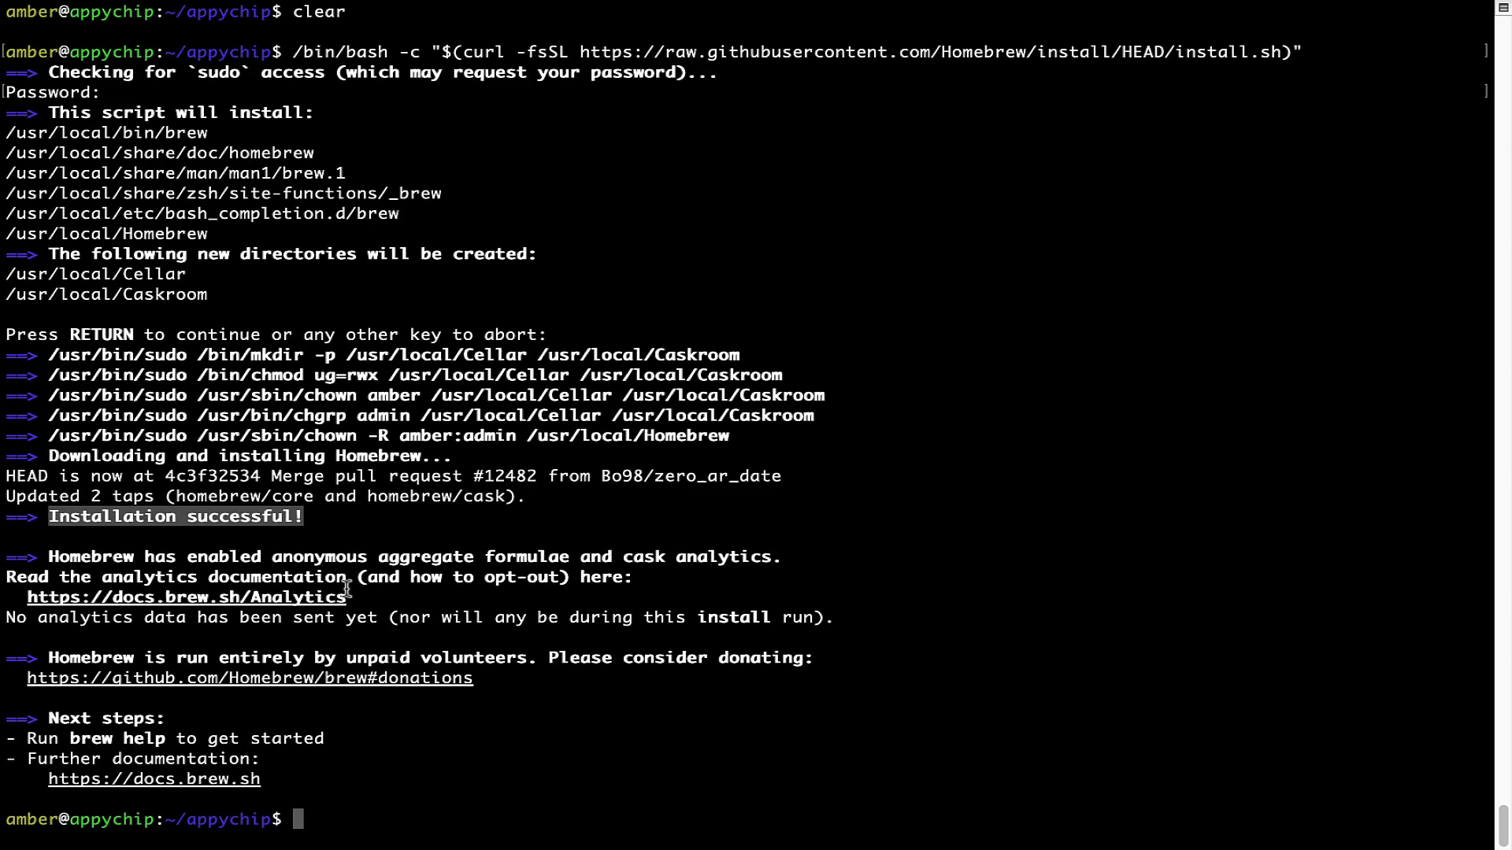
Step: Turn off analytics with 'brew analytics off', then clear the screen
left_click(602, 520)
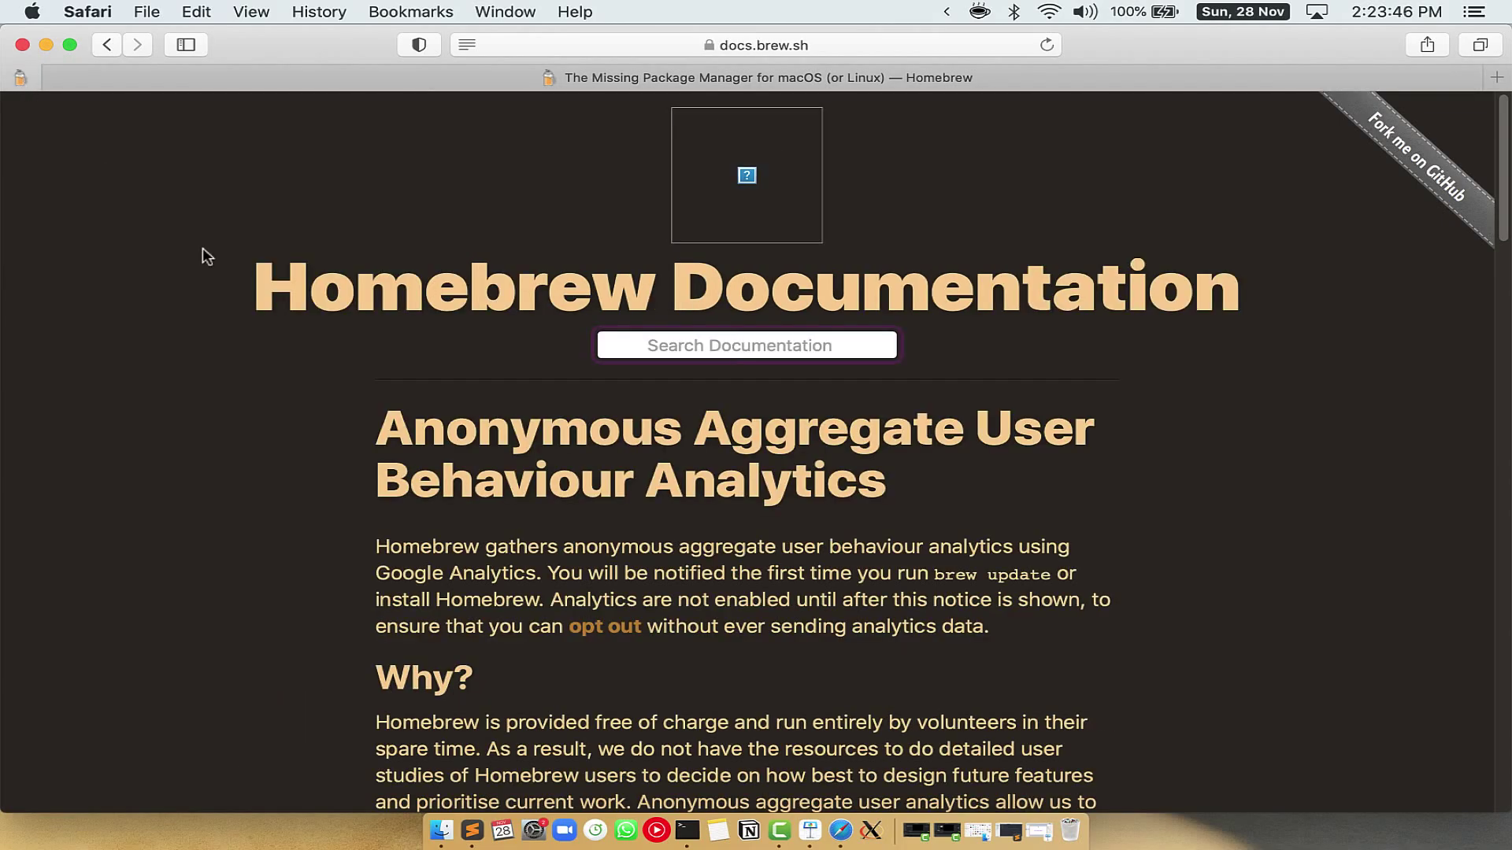
scroll(285, 315, "down", 1)
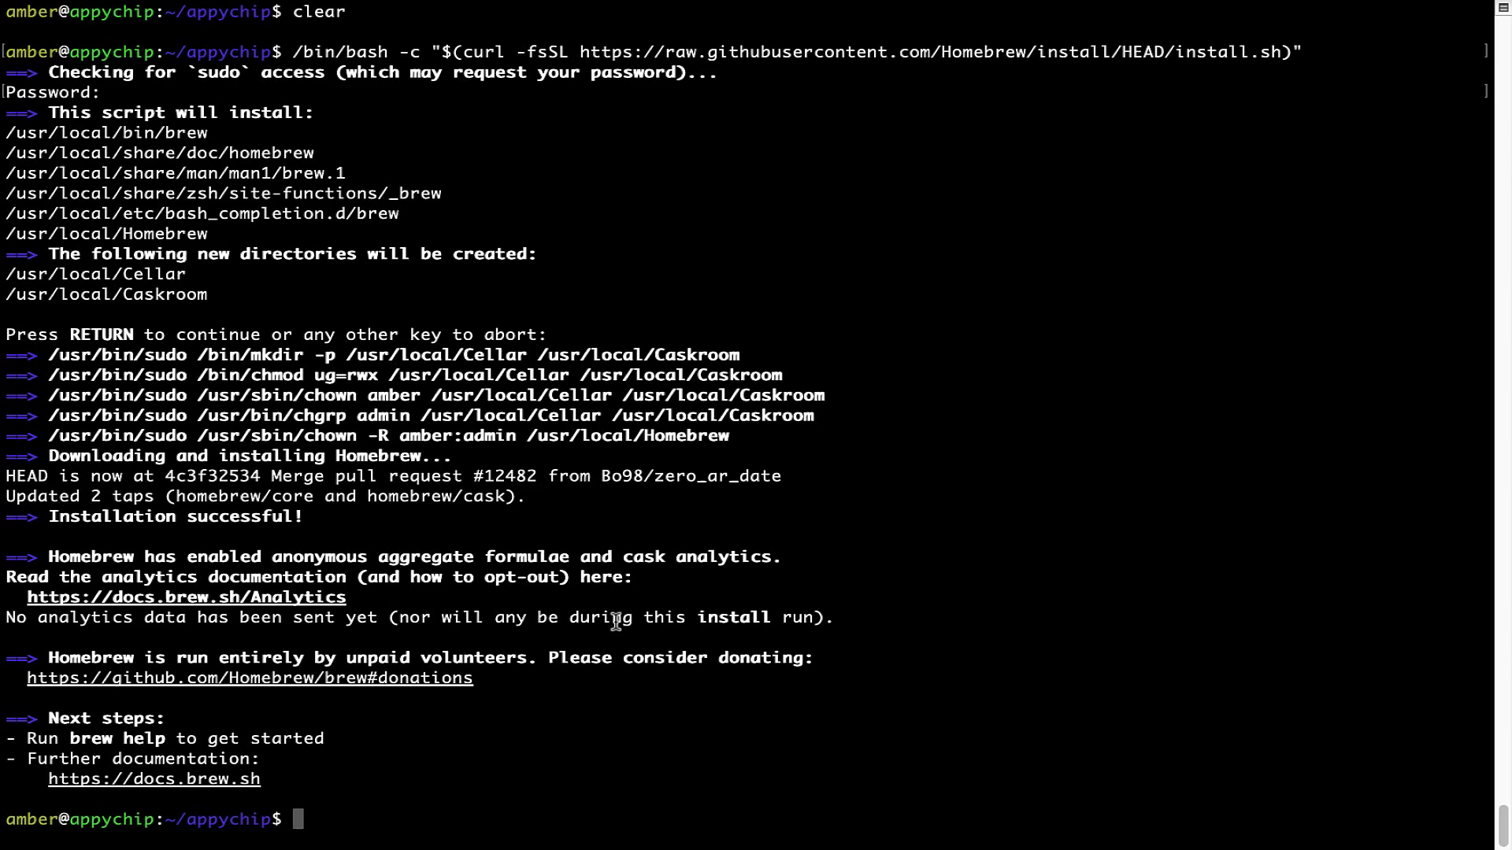
key("Return")
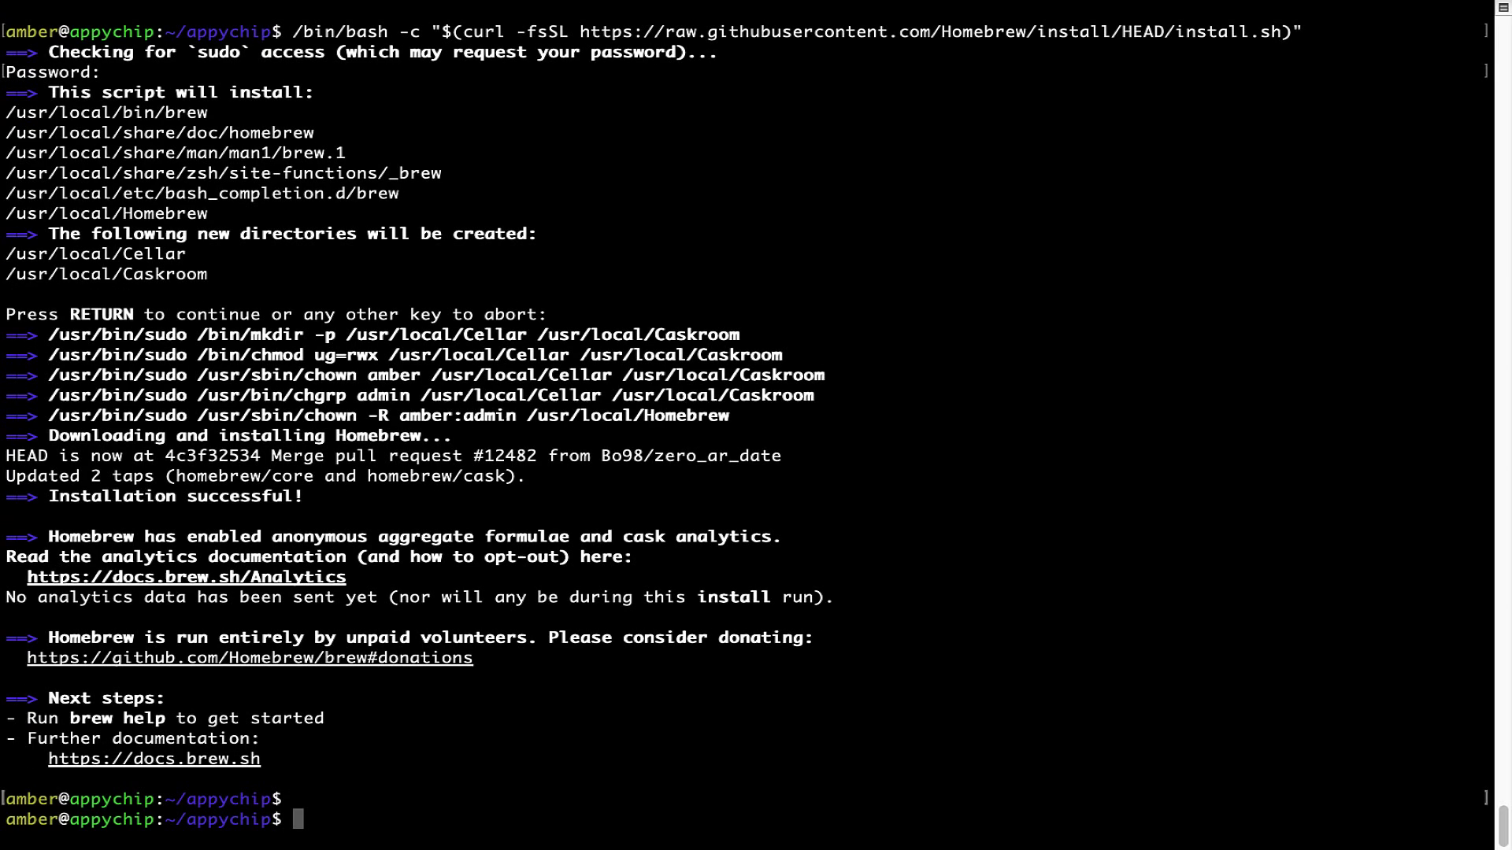
type("brew anal")
type("ytics off")
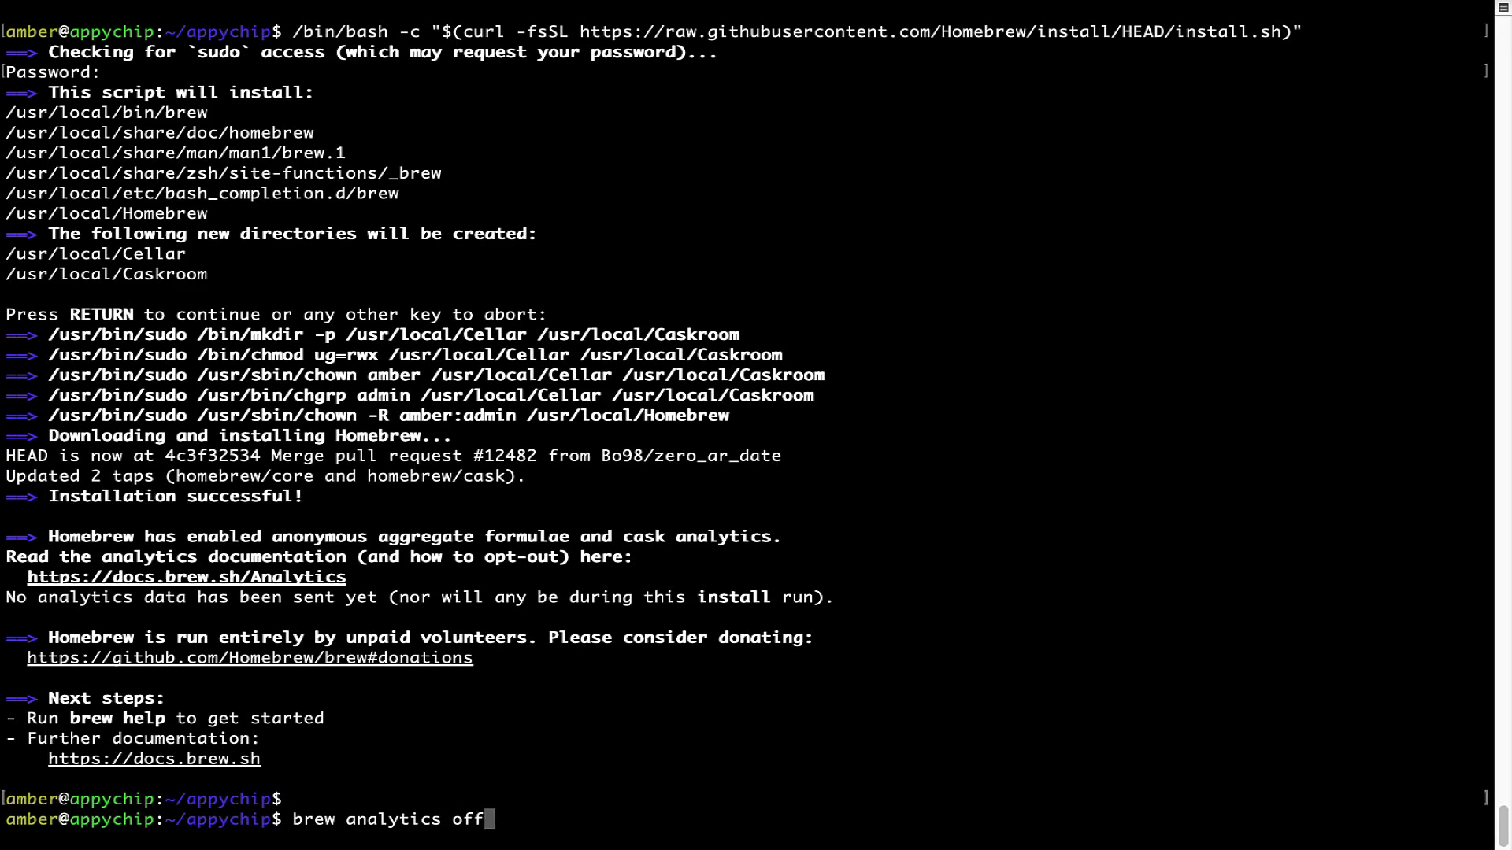
key("Return")
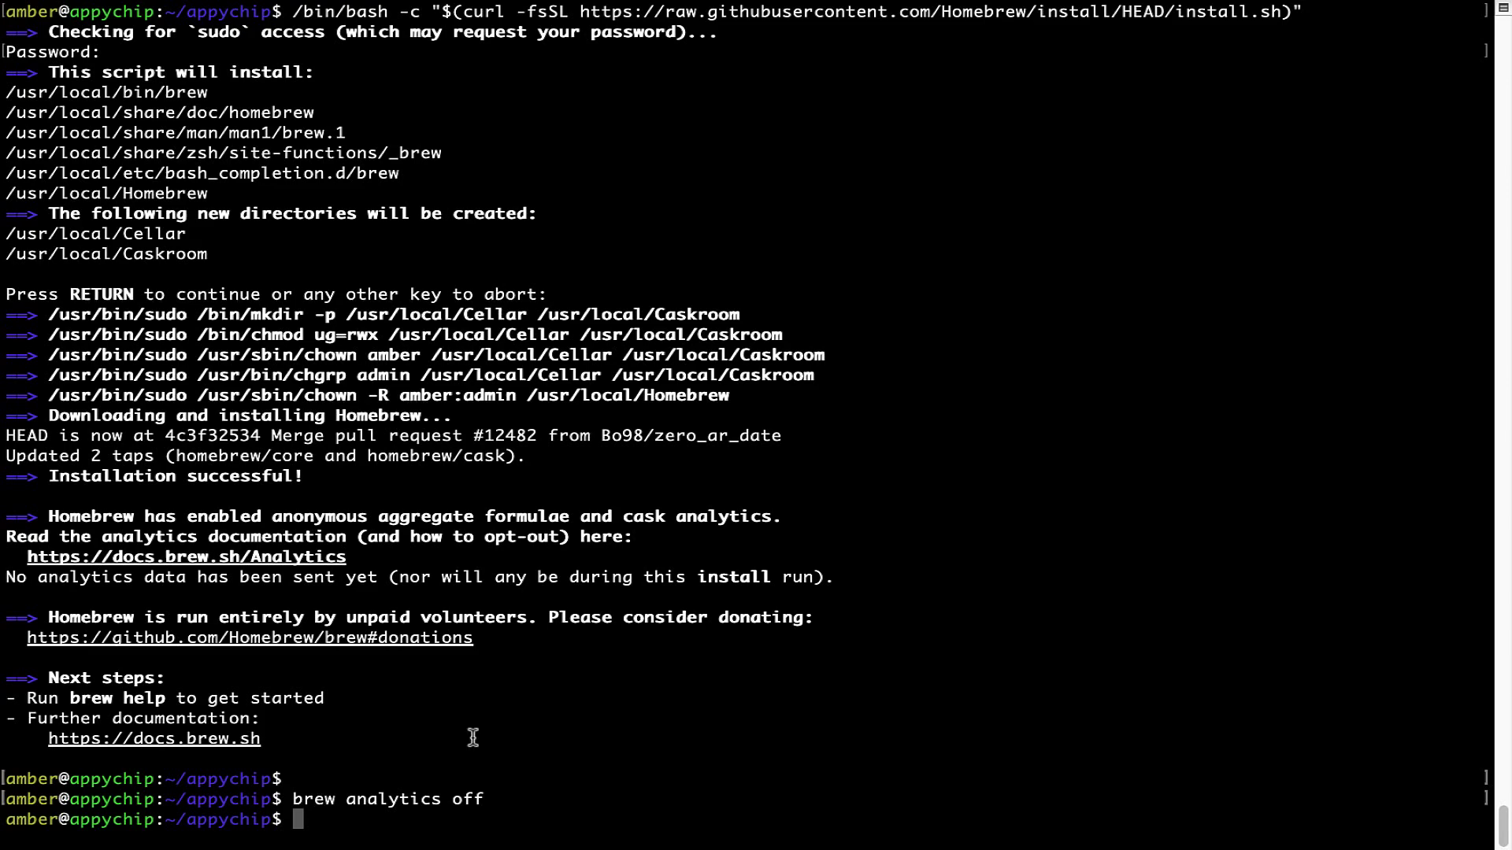
type("clear")
key("Return")
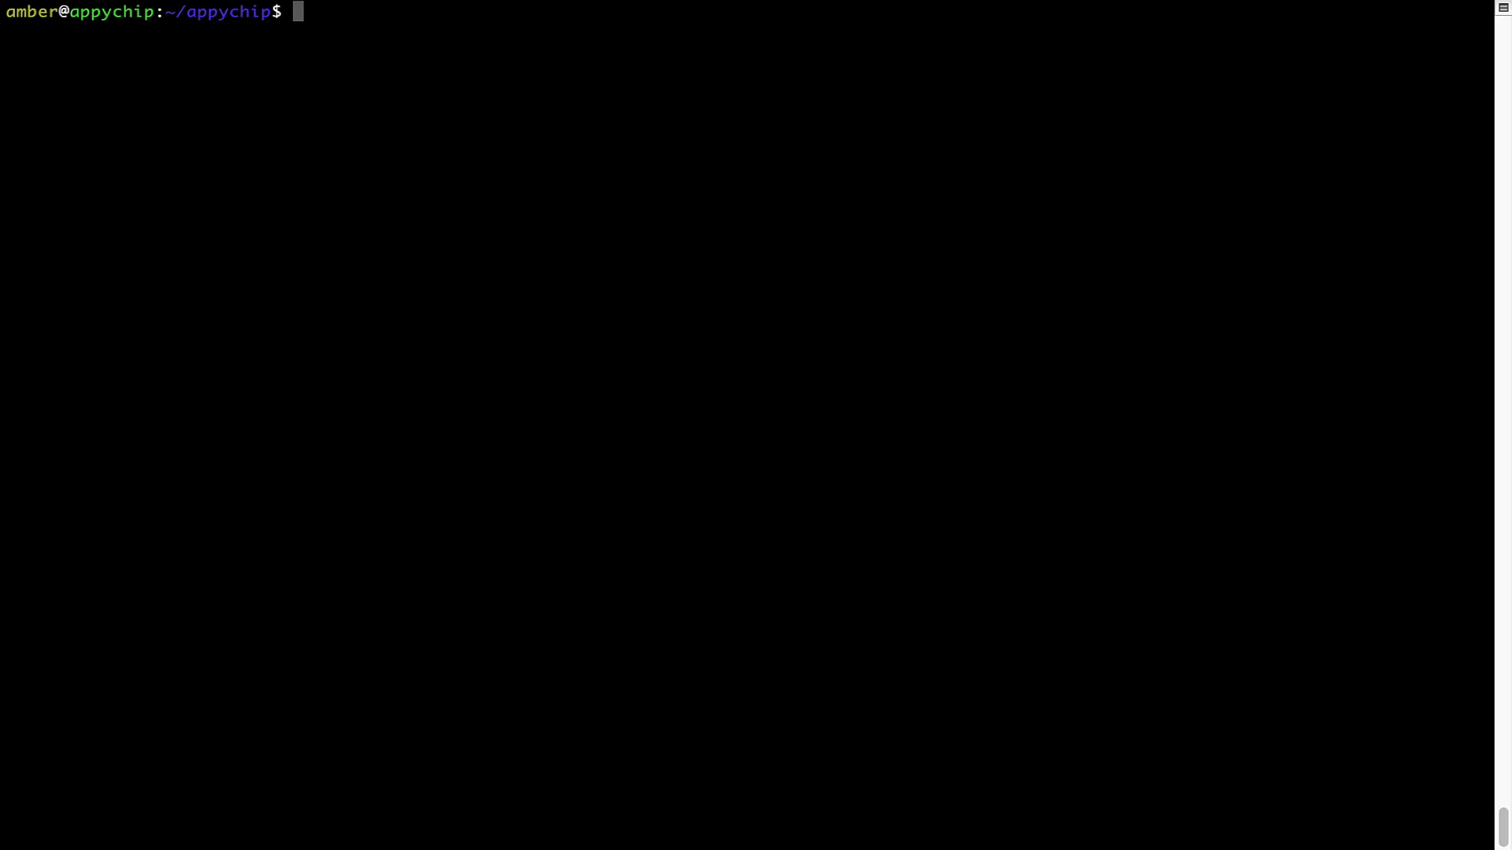
type("brew")
type(" update")
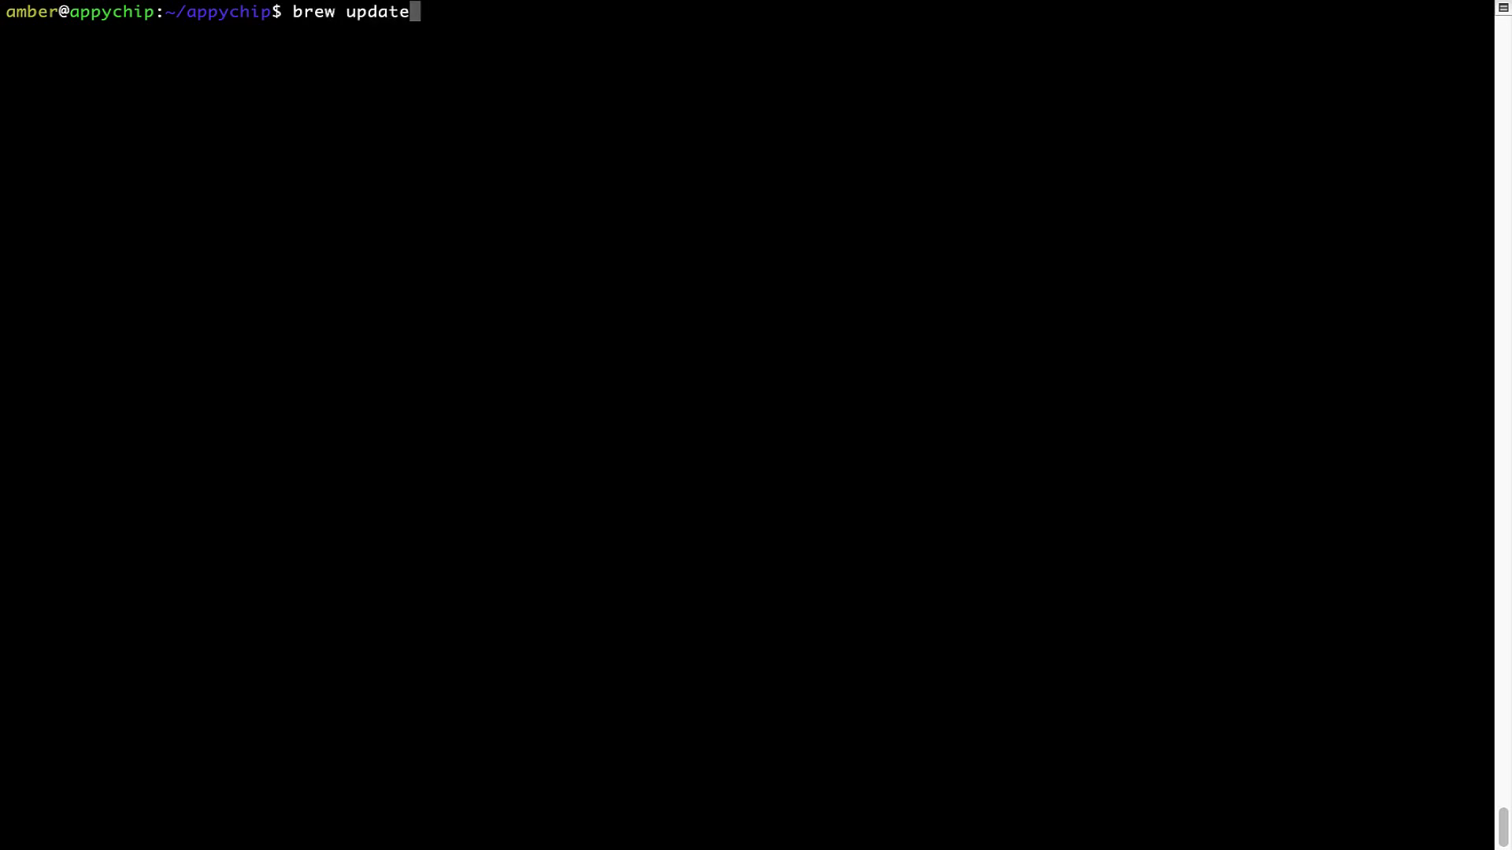
Step: Run 'brew update' and highlight its 'Already up-to-date.' message
key("Return")
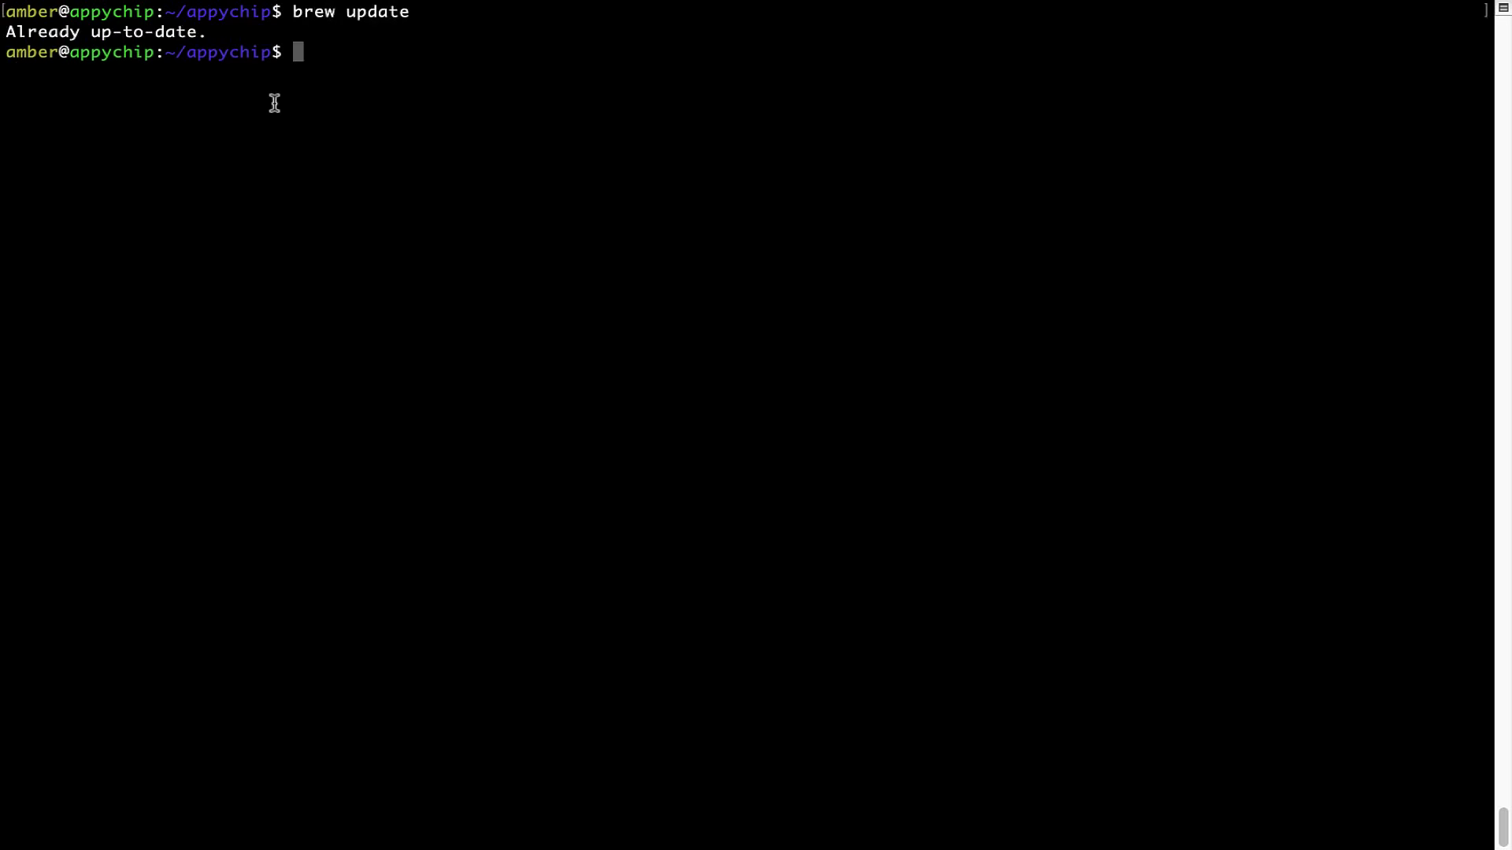
triple_click(149, 35)
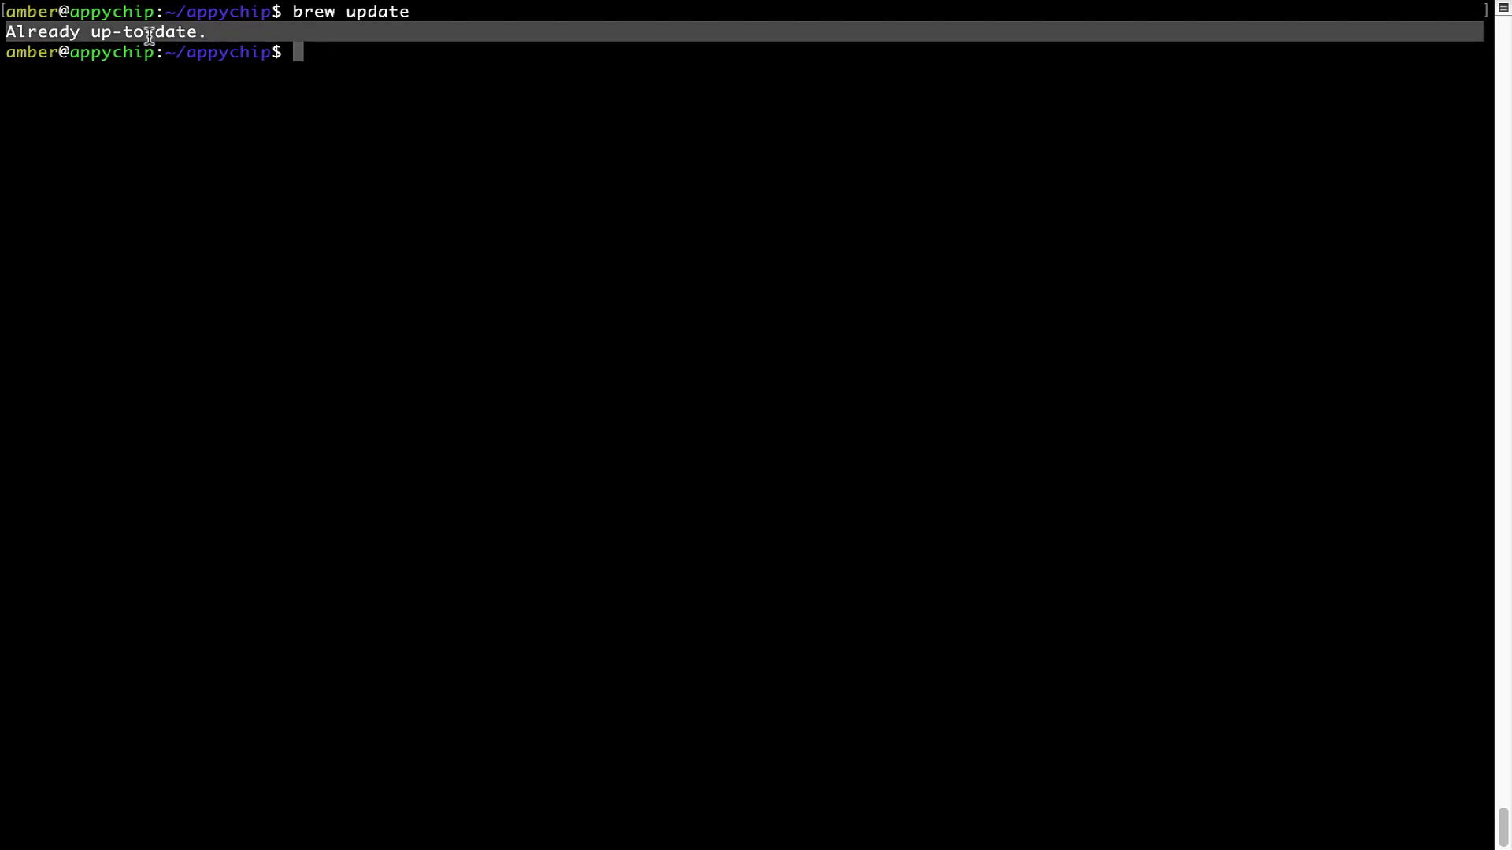
left_click(150, 35)
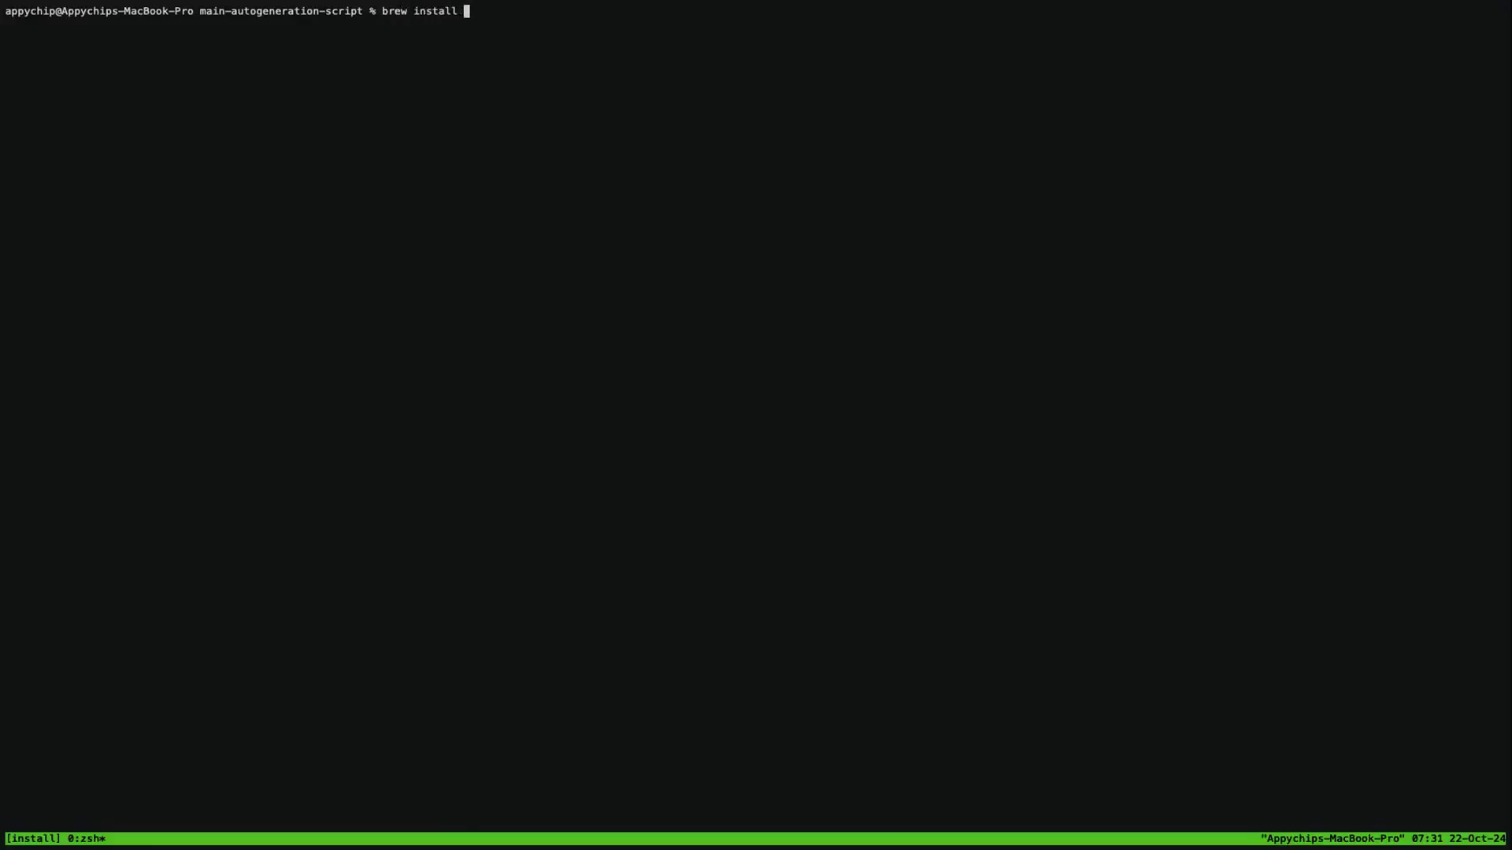
type("google-drive")
Step: Run 'brew install google-drive' until it succeeds, then exit the session with Ctrl+D
key("Return")
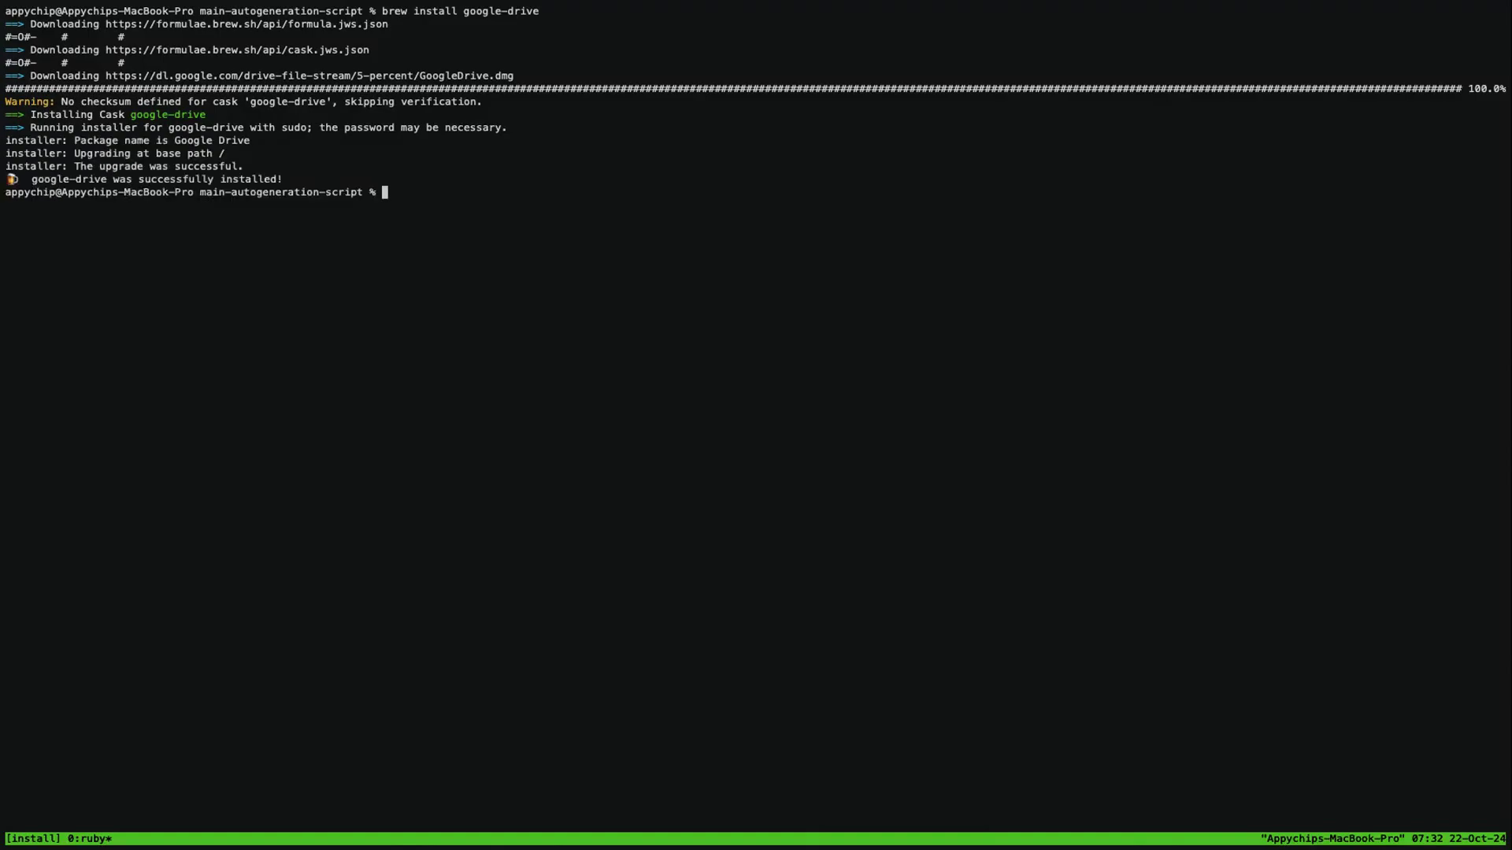
key("ctrl+d")
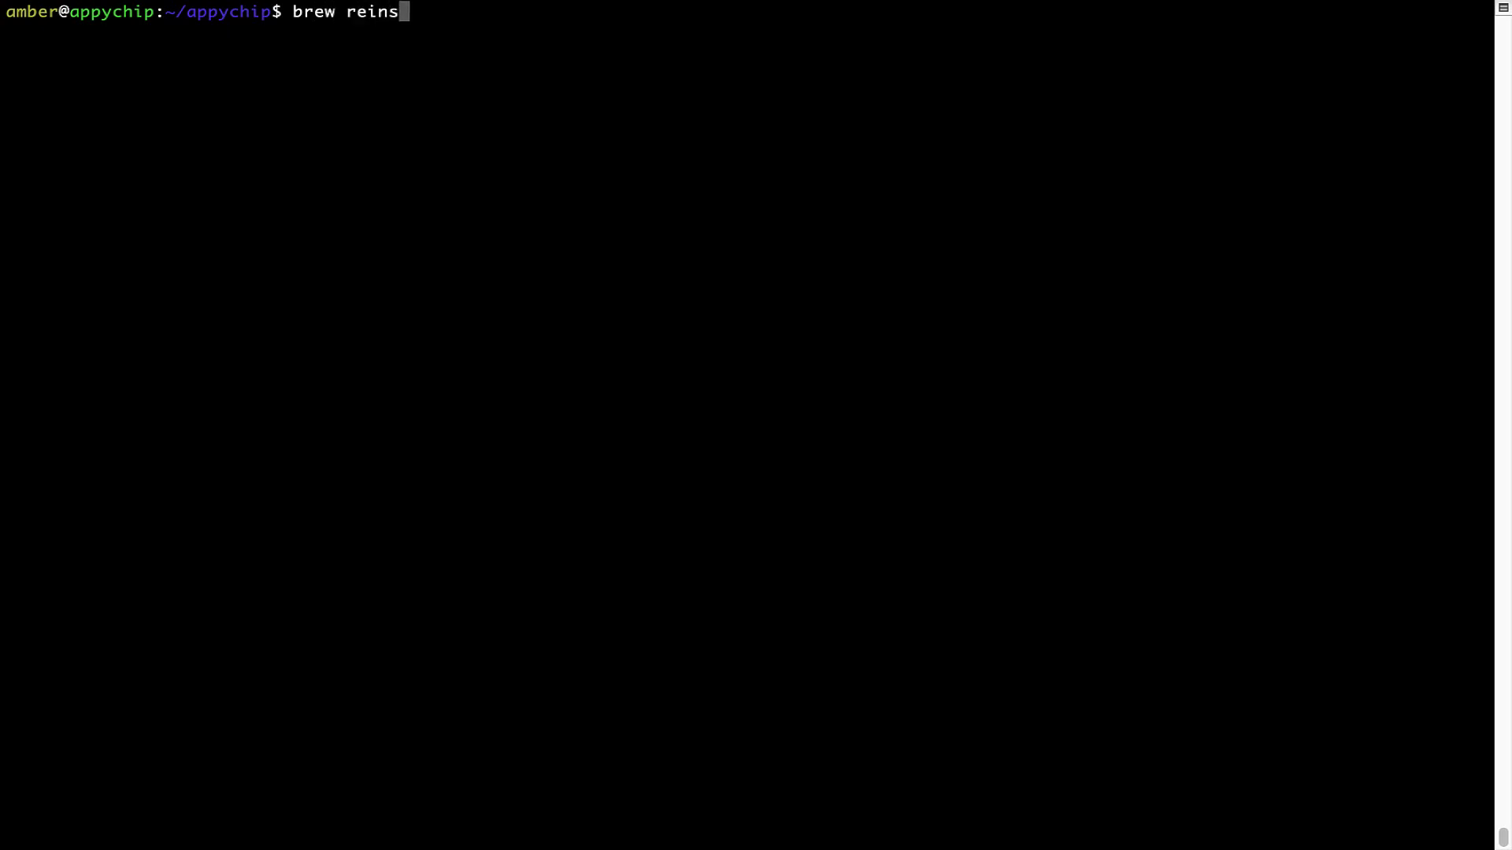
type("tall")
Step: Run 'brew reinstall hello' to pour hello 2.10, then clear the screen
key("ctrl+u")
type("br")
type("ew reinsta")
type("ll ")
type("he")
type("llo")
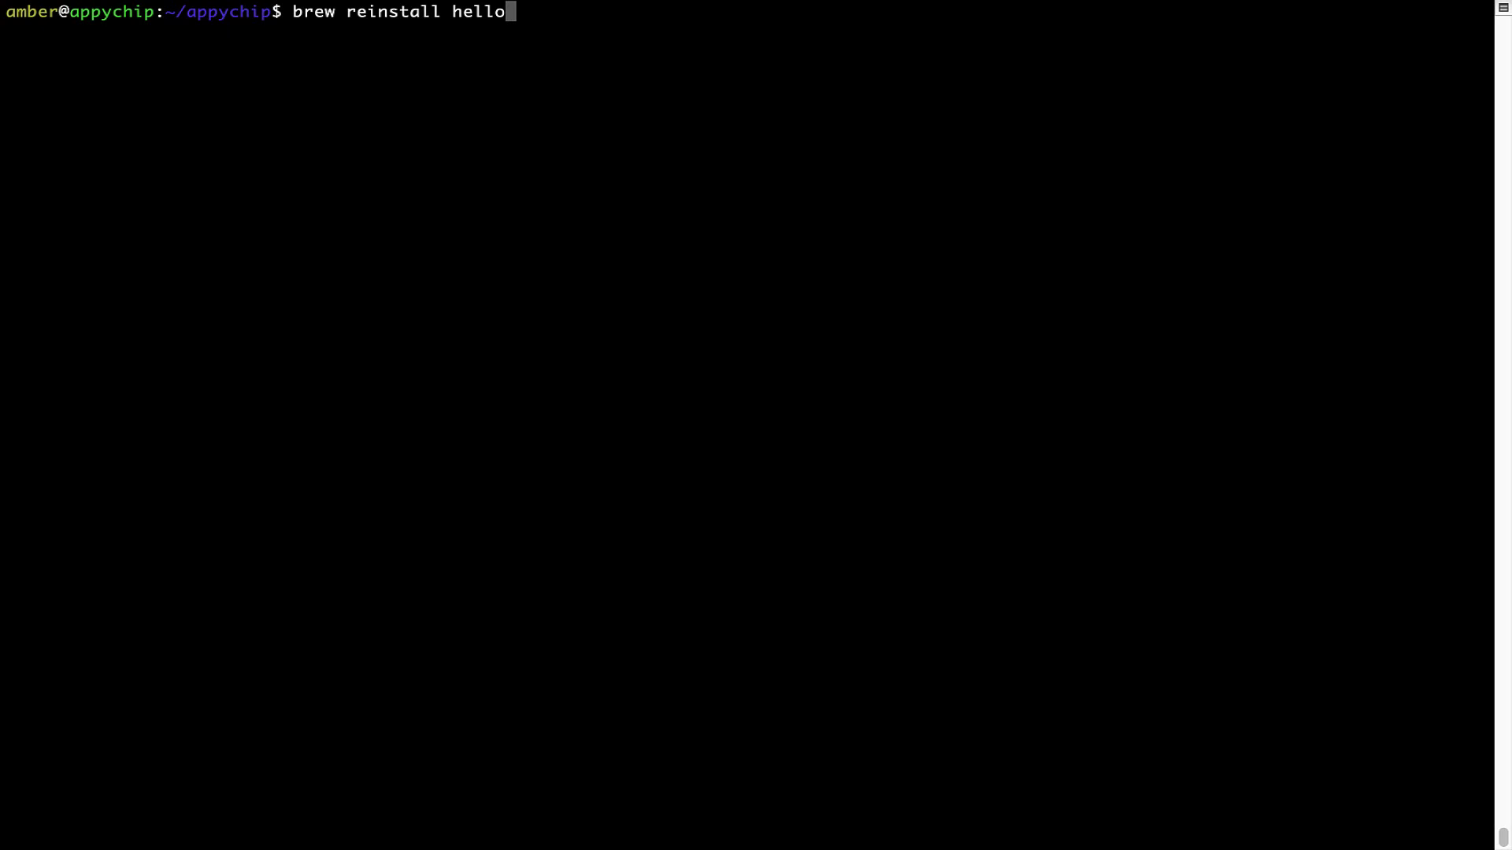
key("Return")
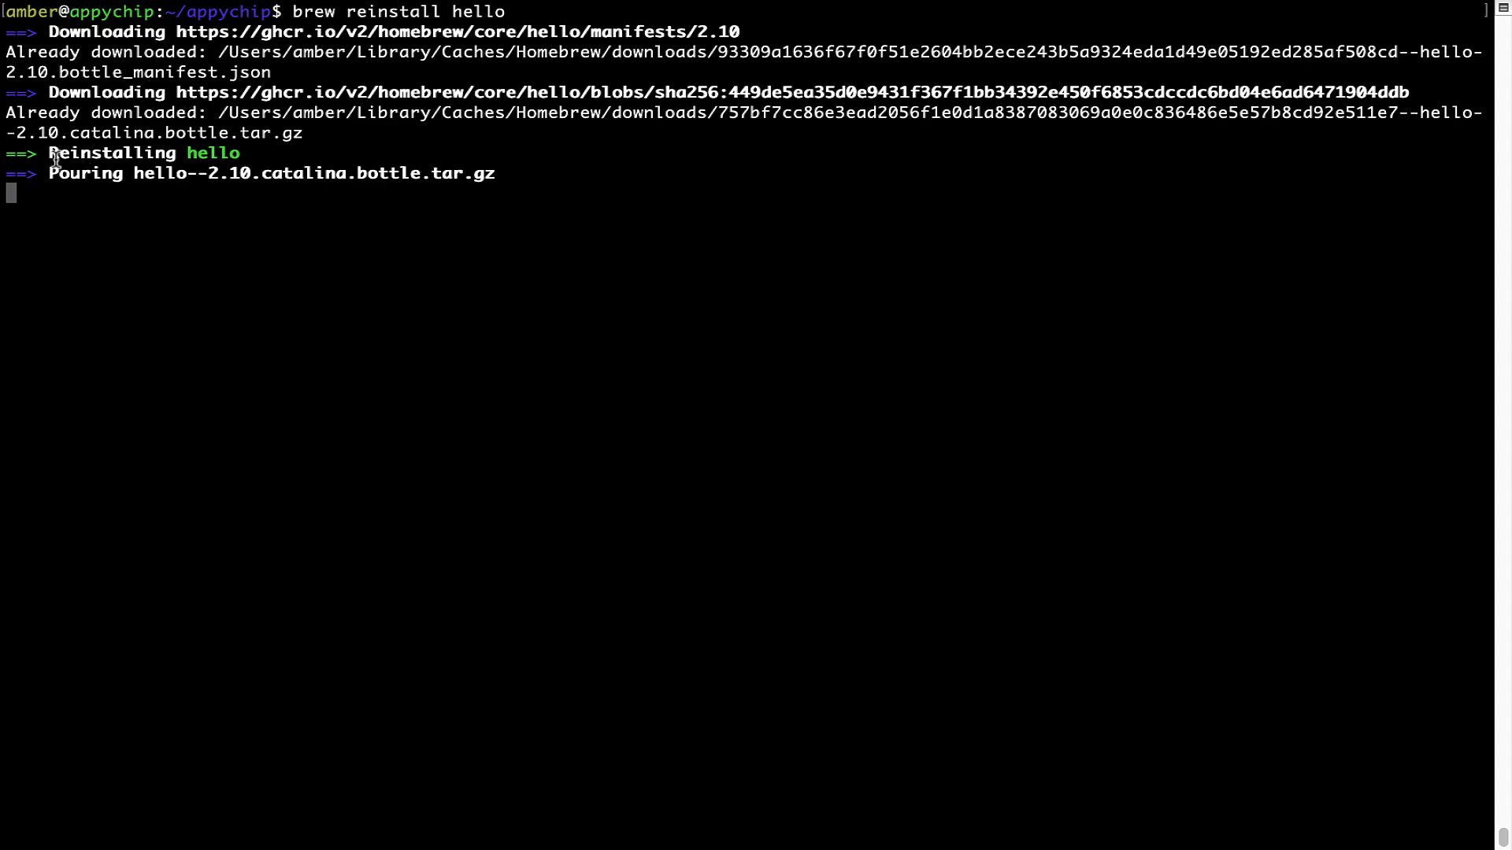
left_click_drag(47, 153, 242, 159)
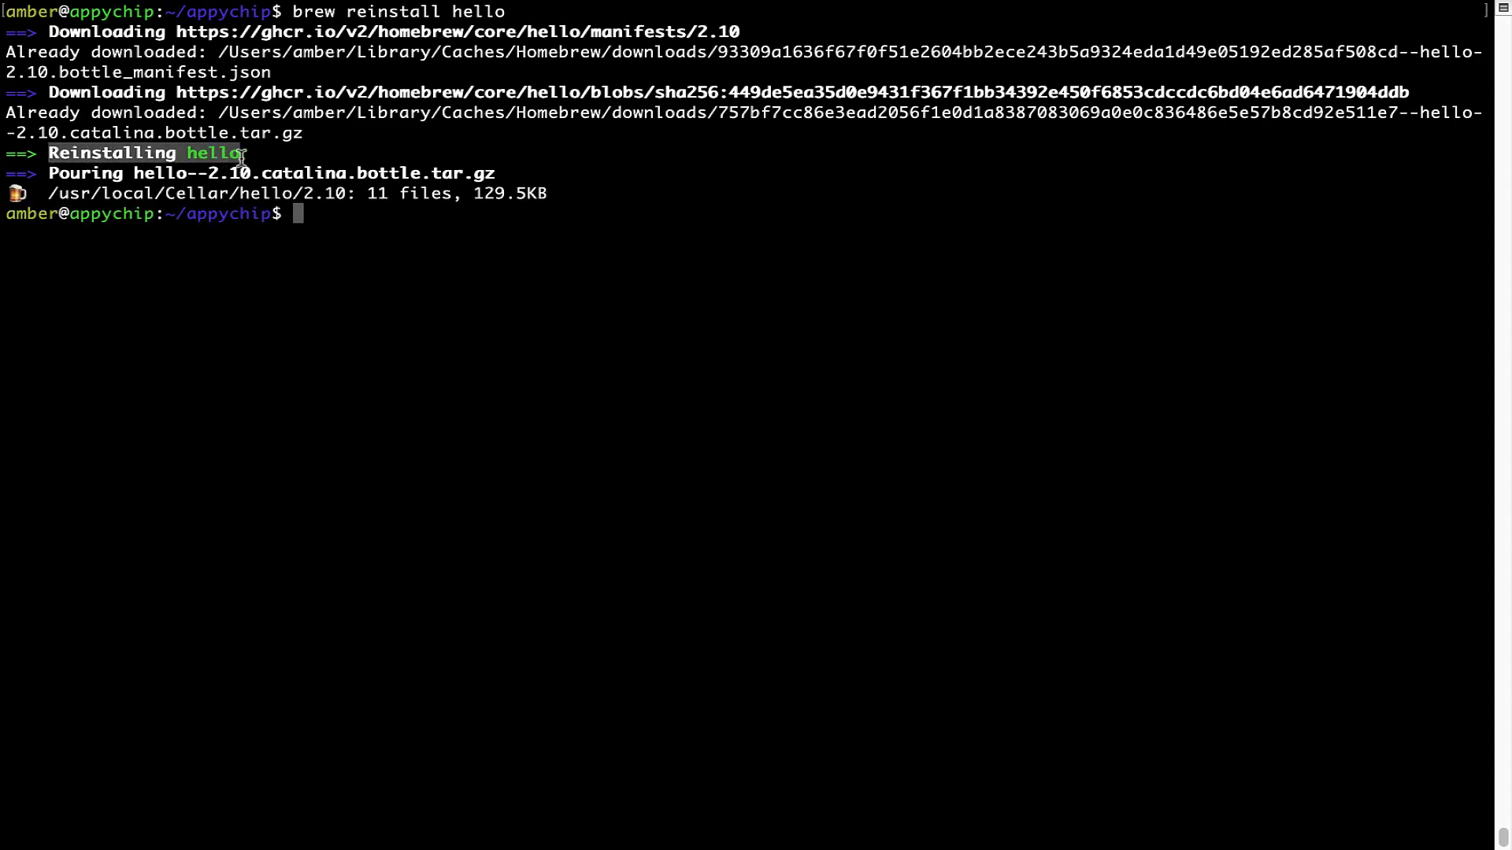
left_click(314, 224)
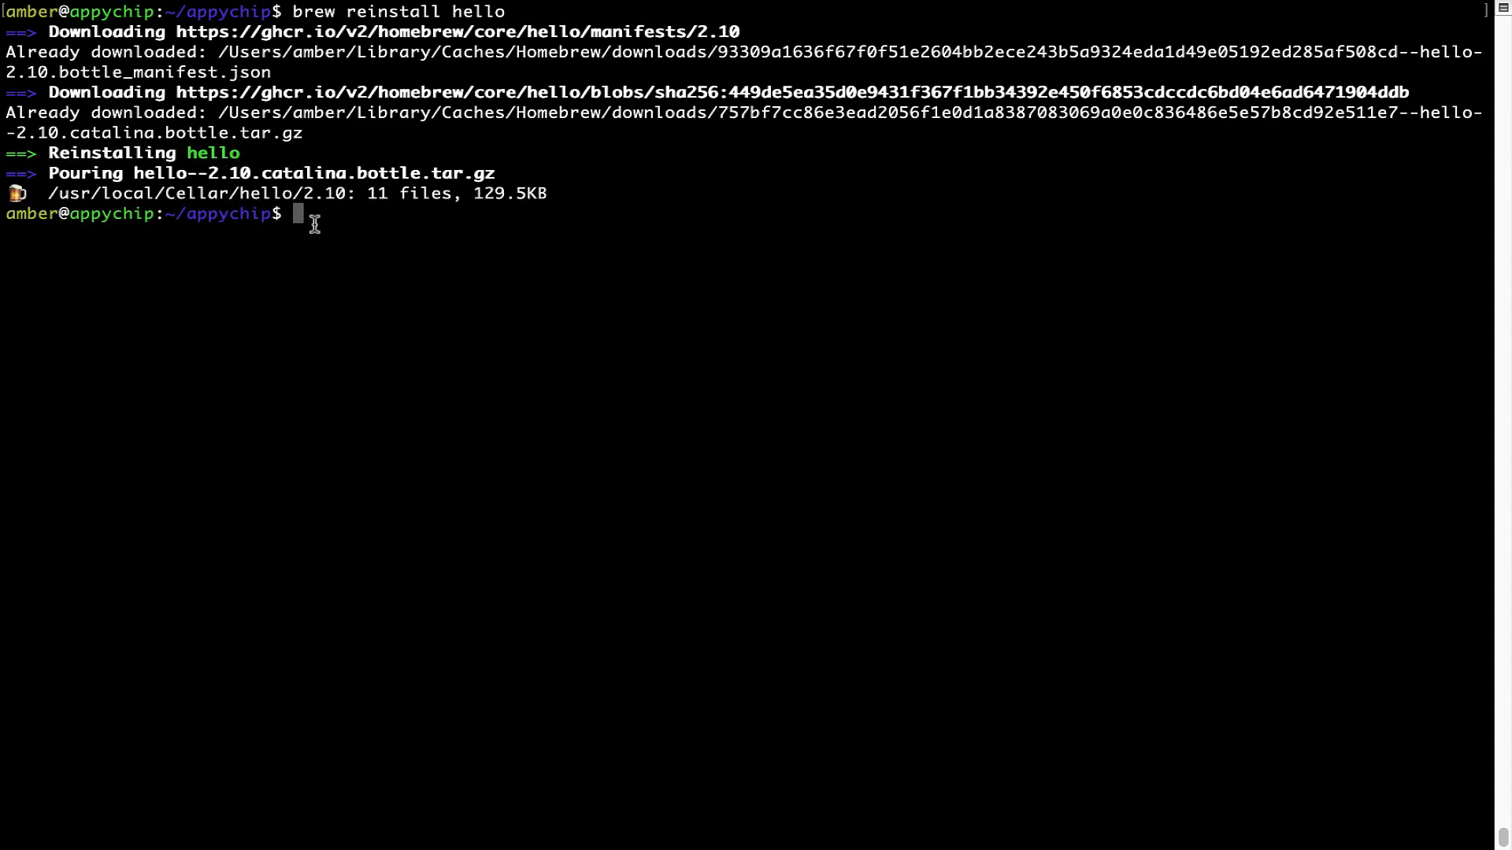
type("clea")
type("r")
key("Return")
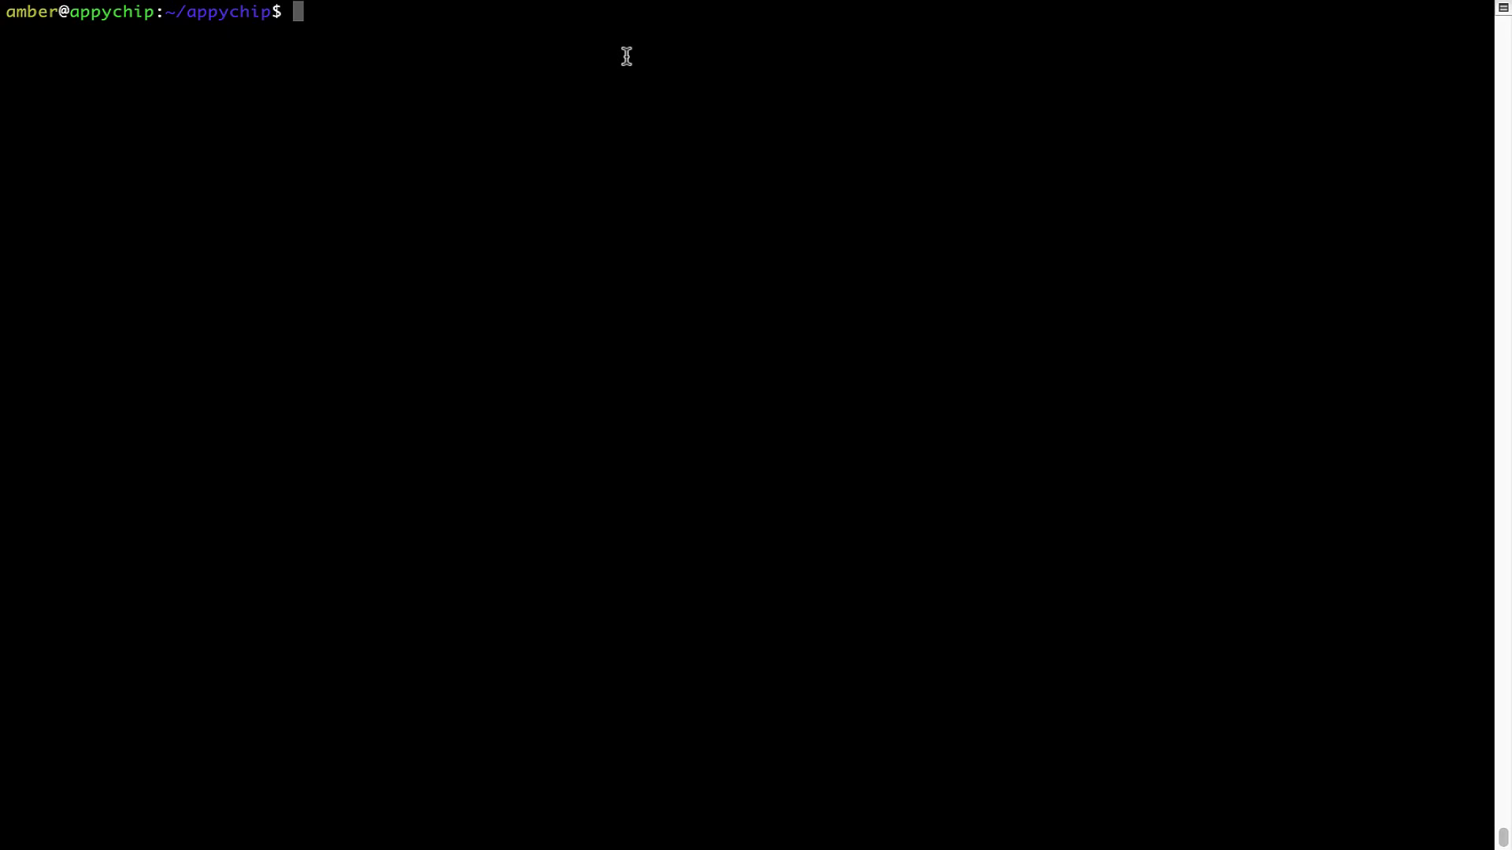
type("brew ")
type("uninstall ")
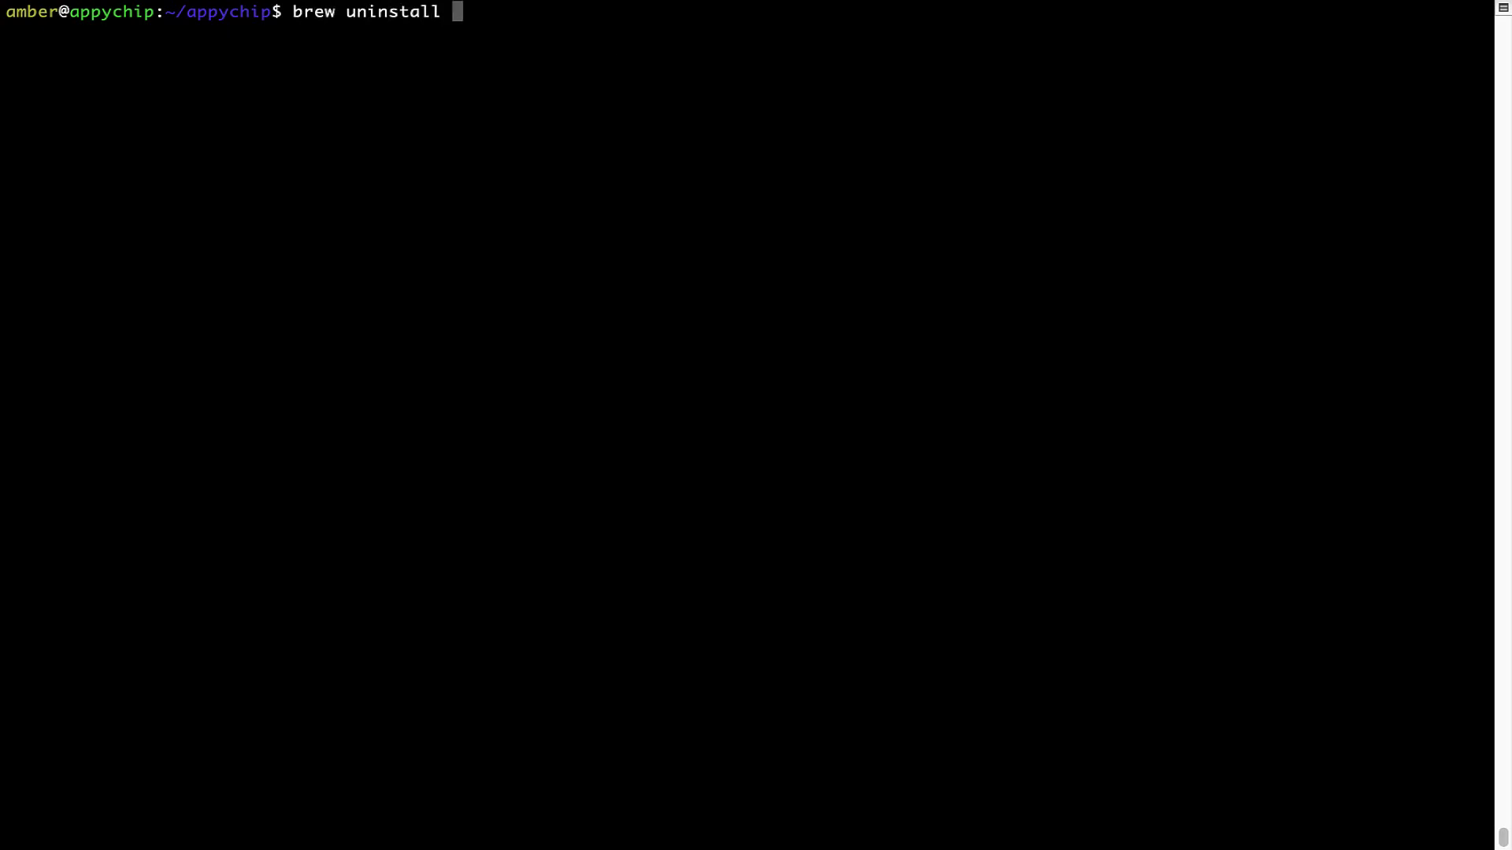
type("hello")
Step: Run 'brew uninstall hello' to remove hello 2.10, highlighting the 'Uninstalling' line
key("Return")
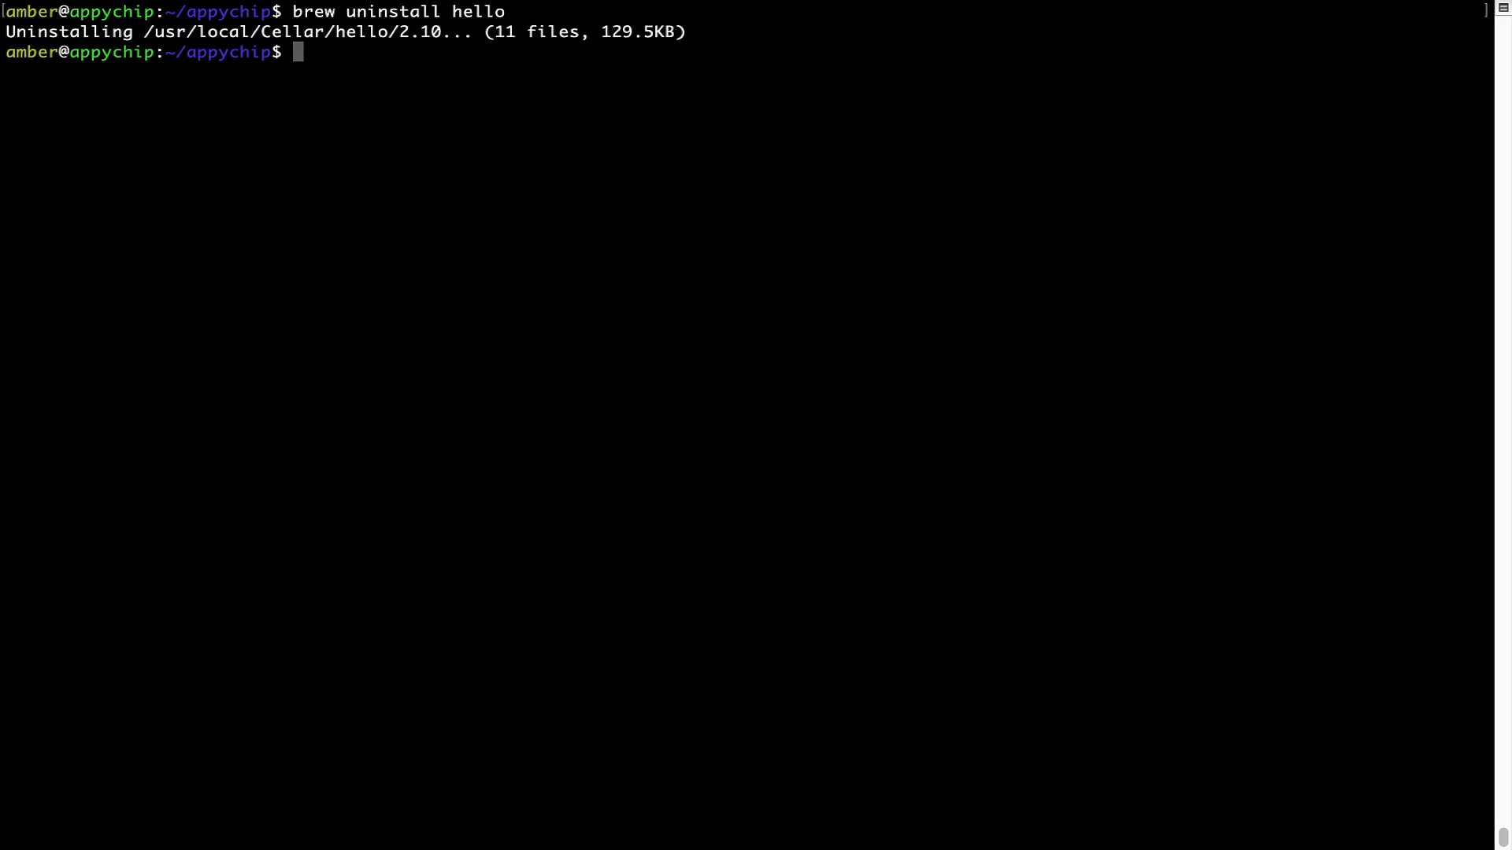
triple_click(23, 33)
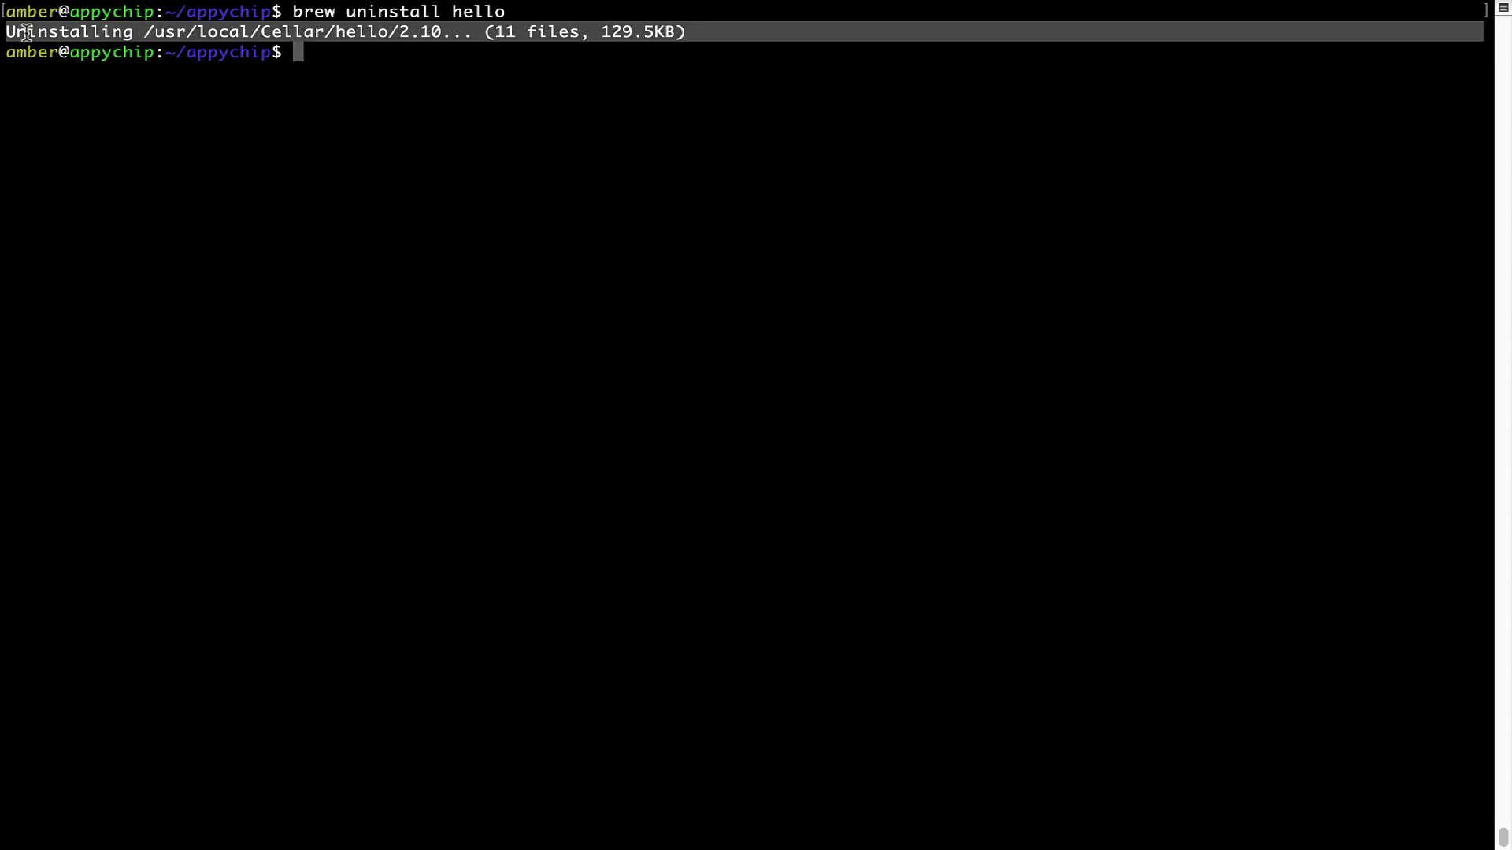
left_click(319, 48)
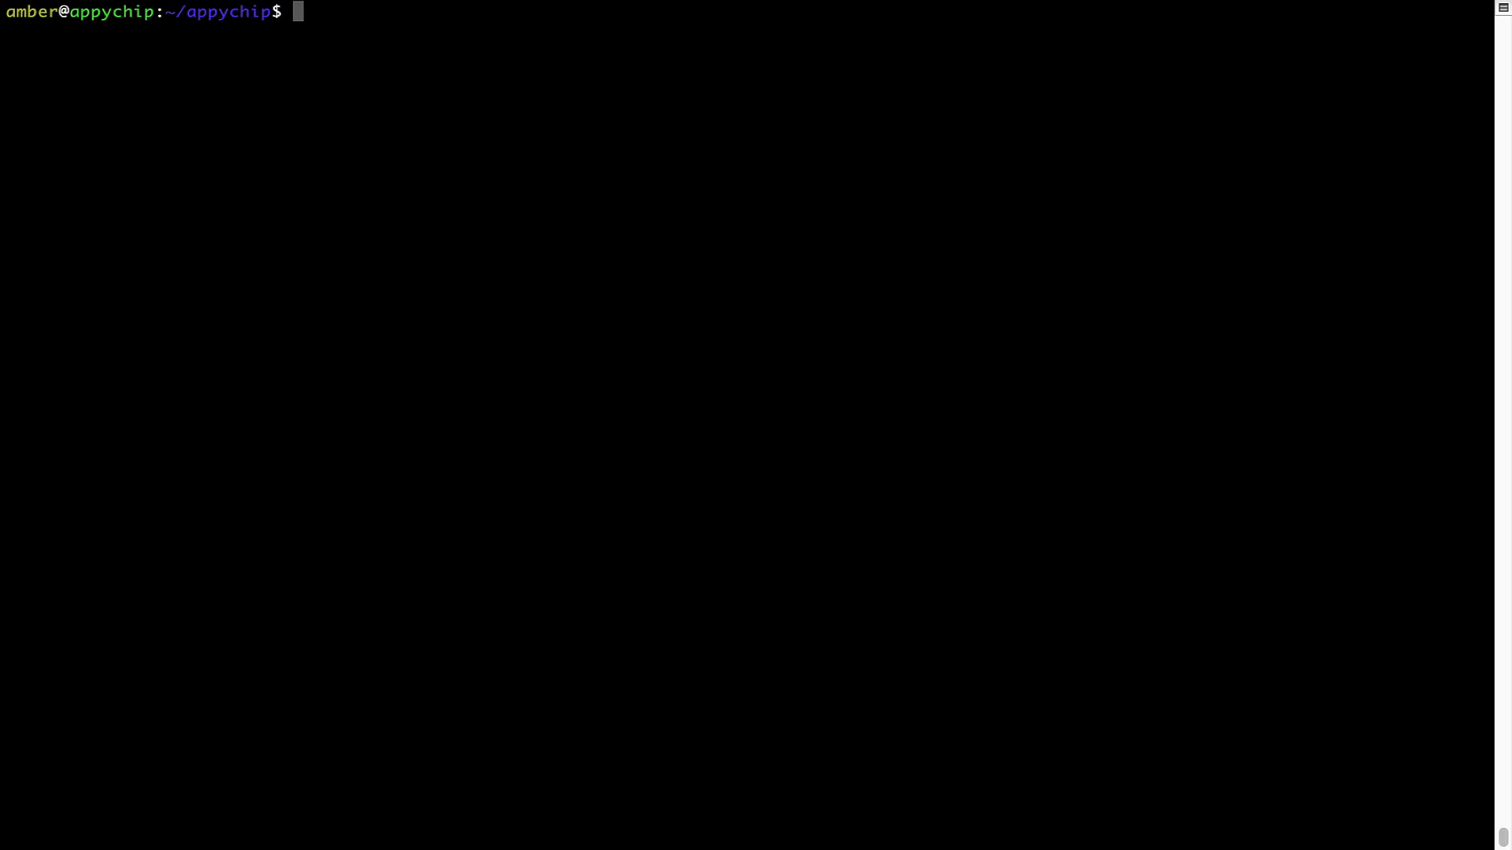
type("brew ")
type("cleanup")
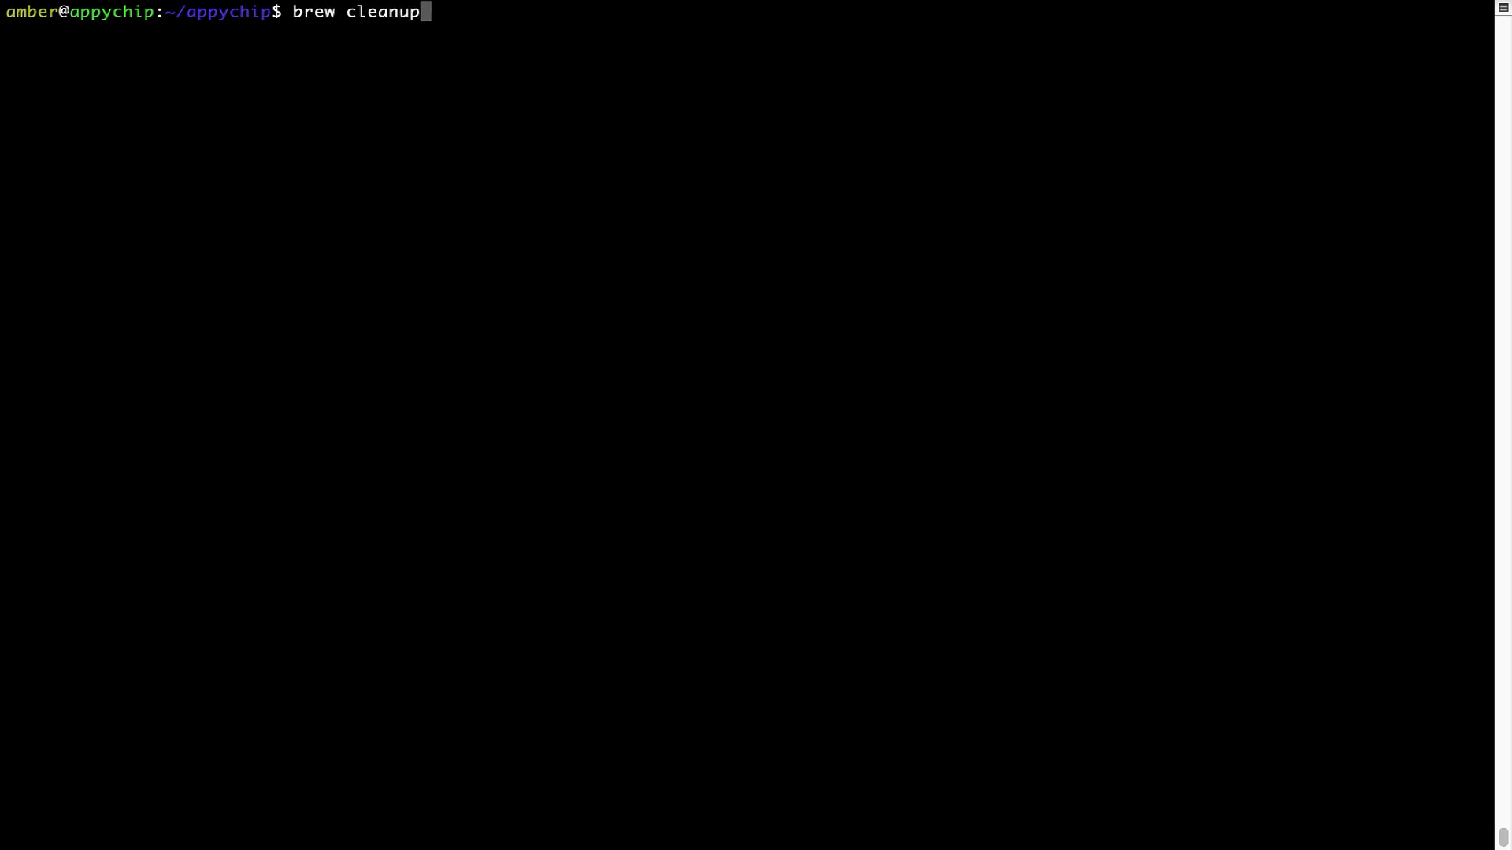
Step: Run 'brew cleanup', which returns to the prompt without output
key("Return")
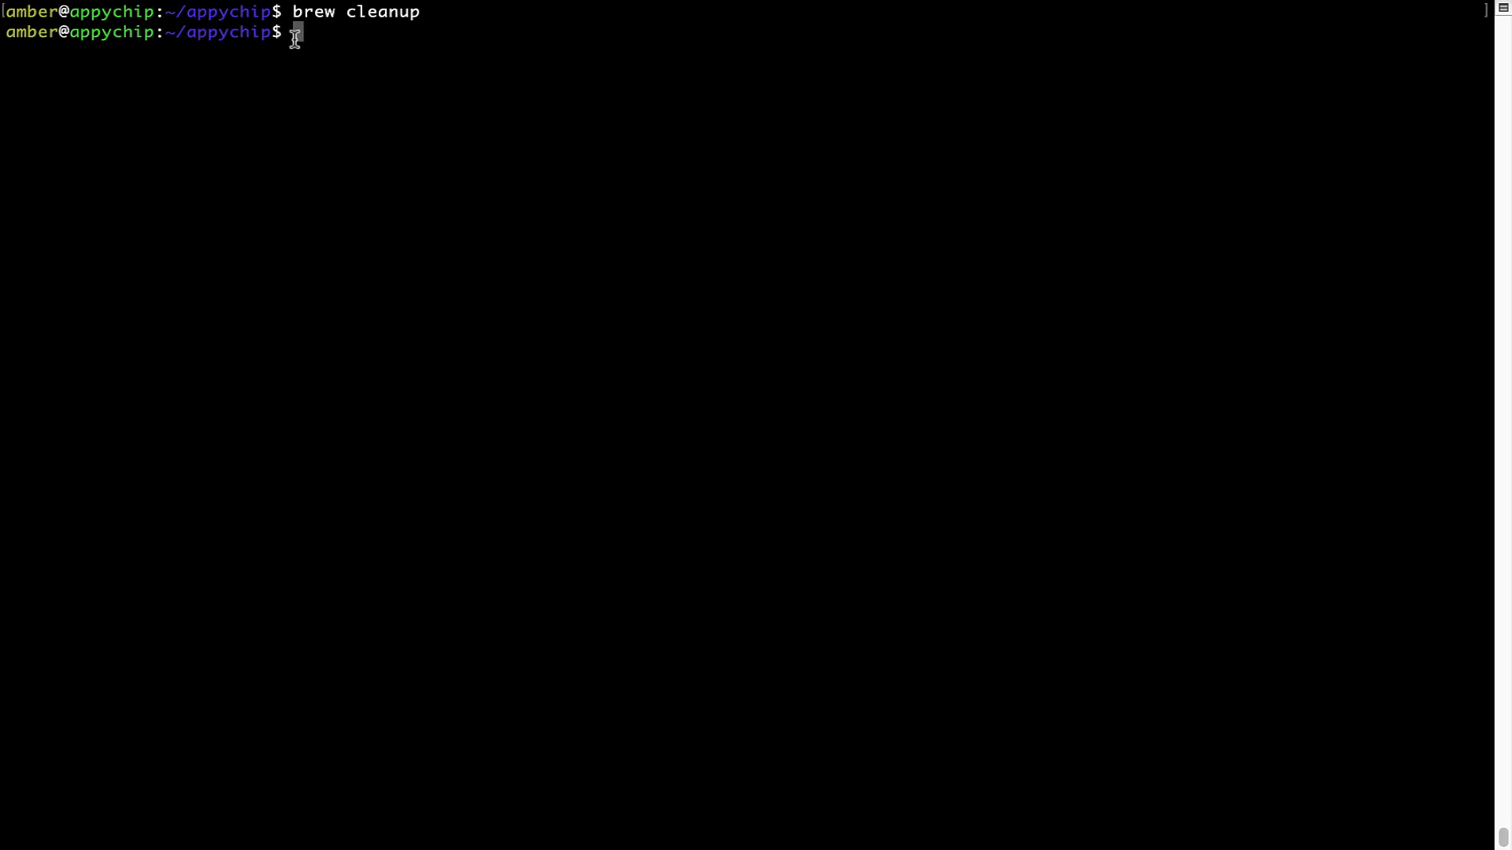